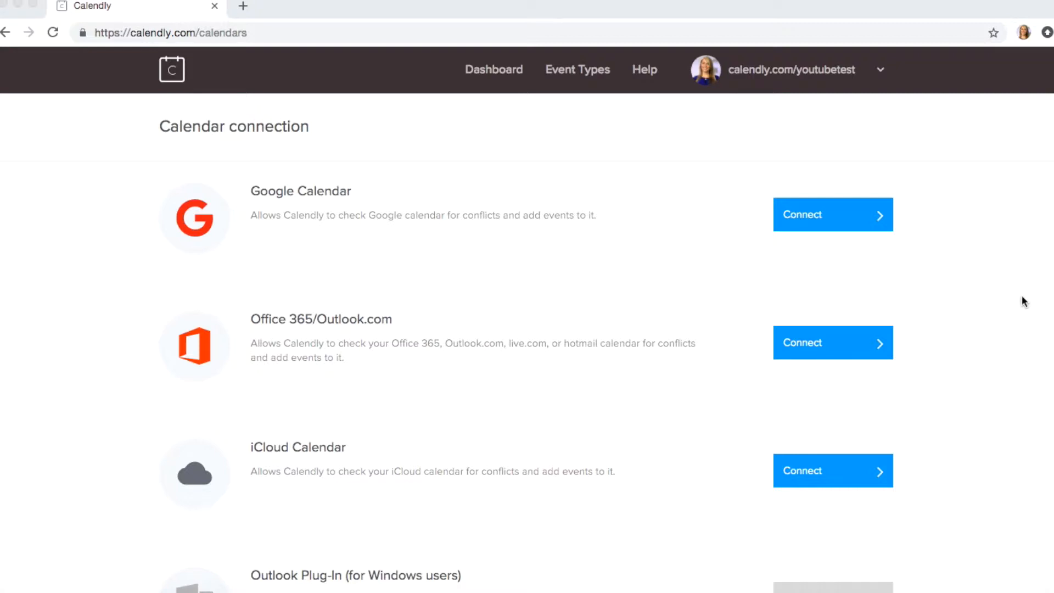
Step: Scroll down and back up through the Calendar connection page
{"action": "scroll", "coordinate": [696, 275], "scroll_direction": "down", "scroll_amount": 3}
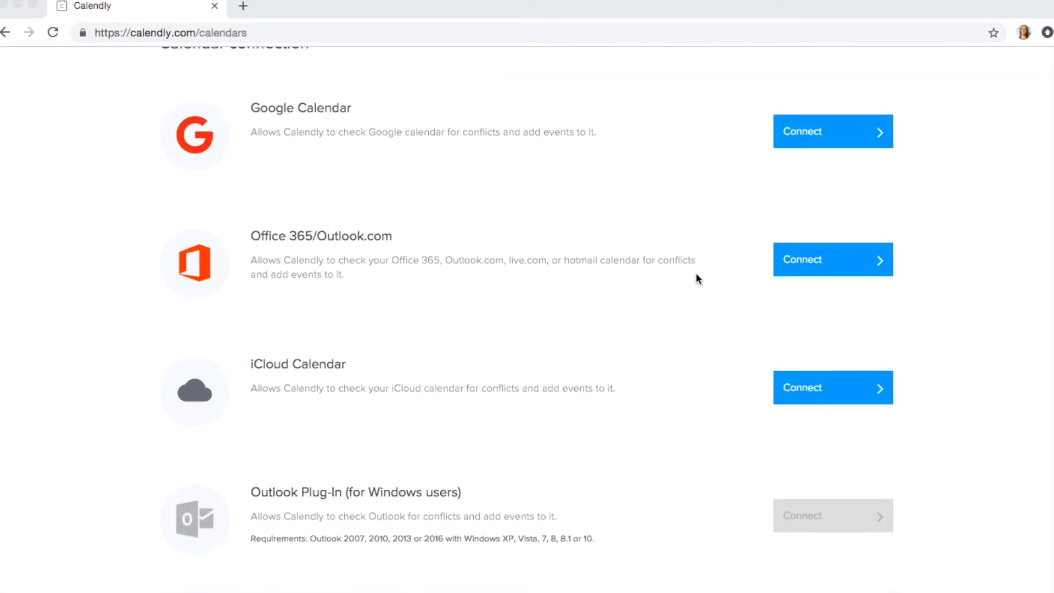
{"action": "scroll", "coordinate": [697, 279], "scroll_direction": "up", "scroll_amount": 2}
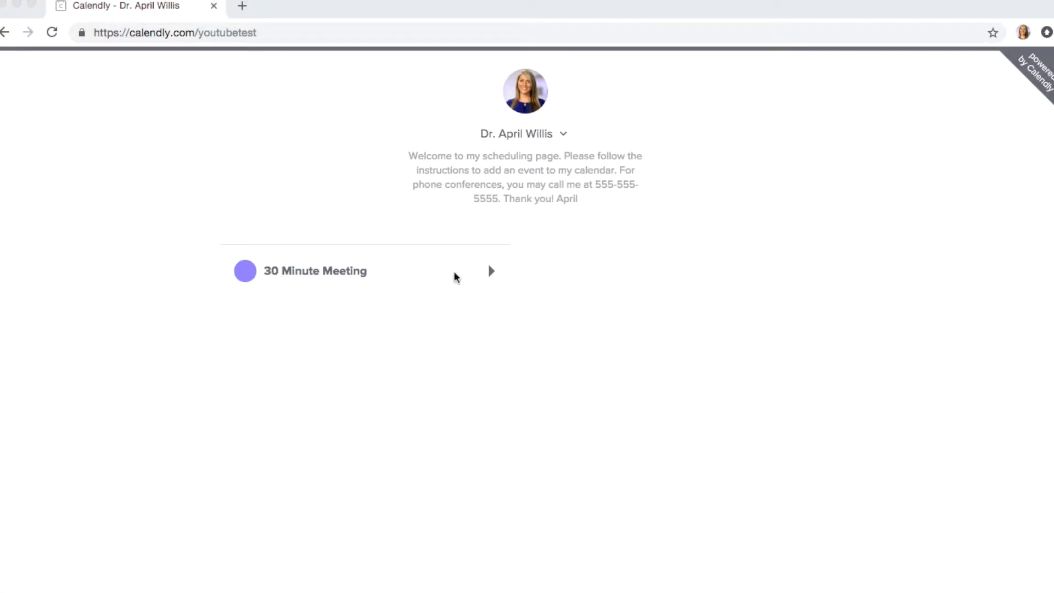
Step: Open the 30 Minute Meeting booking page and choose Thursday, January 3 as the day
{"action": "left_click", "coordinate": [490, 272]}
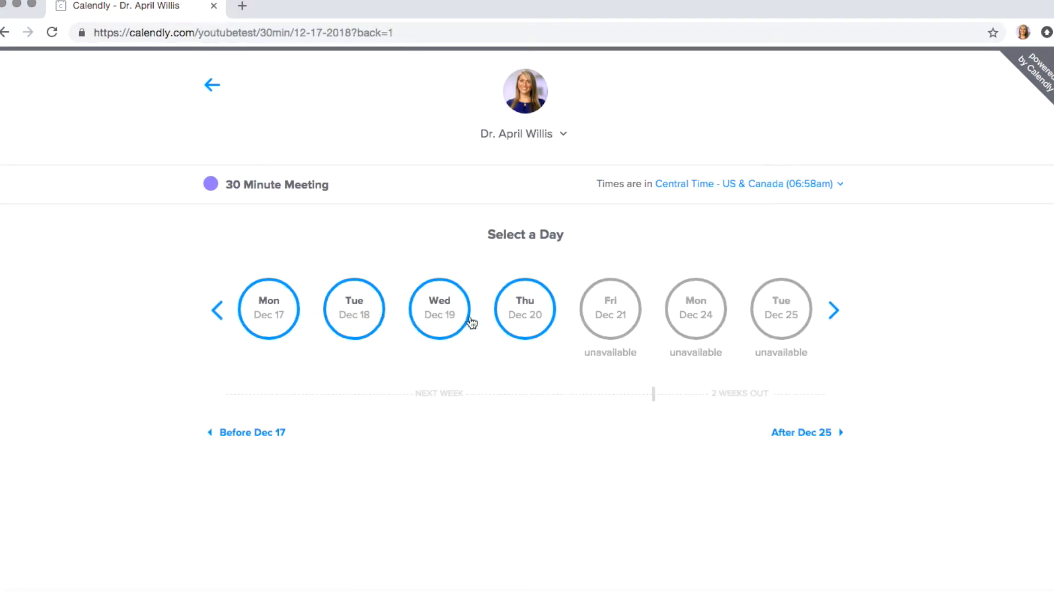
{"action": "left_click", "coordinate": [834, 311]}
{"action": "left_click", "coordinate": [786, 306]}
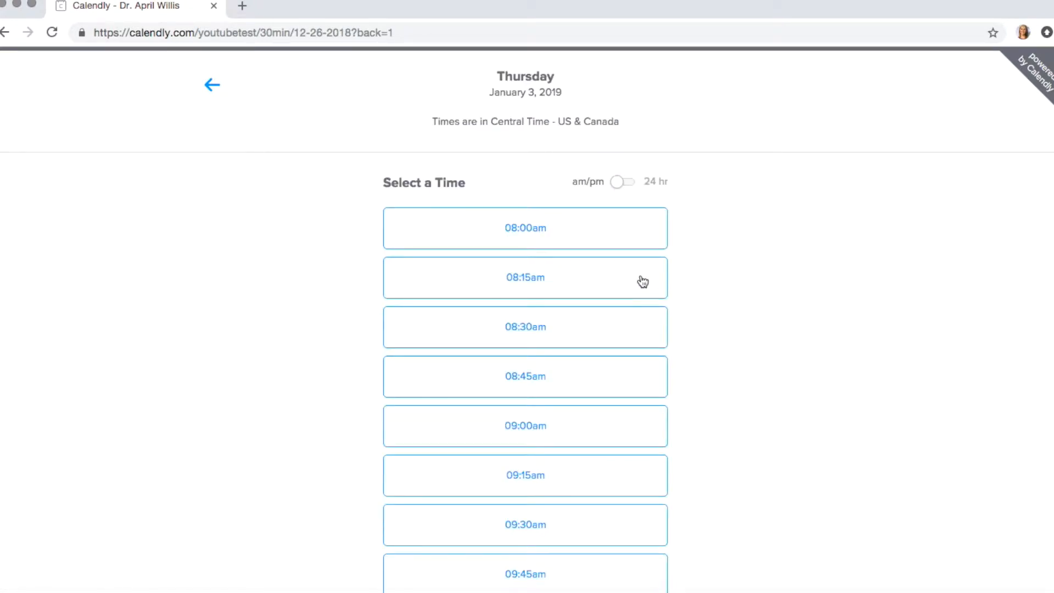
Step: Select and confirm the 08:15am slot, then start filling in the invitee's full name
{"action": "scroll", "coordinate": [537, 229], "scroll_direction": "down", "scroll_amount": 3}
{"action": "scroll", "coordinate": [537, 228], "scroll_direction": "down", "scroll_amount": 3}
{"action": "scroll", "coordinate": [536, 276], "scroll_direction": "up", "scroll_amount": 6}
{"action": "scroll", "coordinate": [530, 225], "scroll_direction": "down", "scroll_amount": 15}
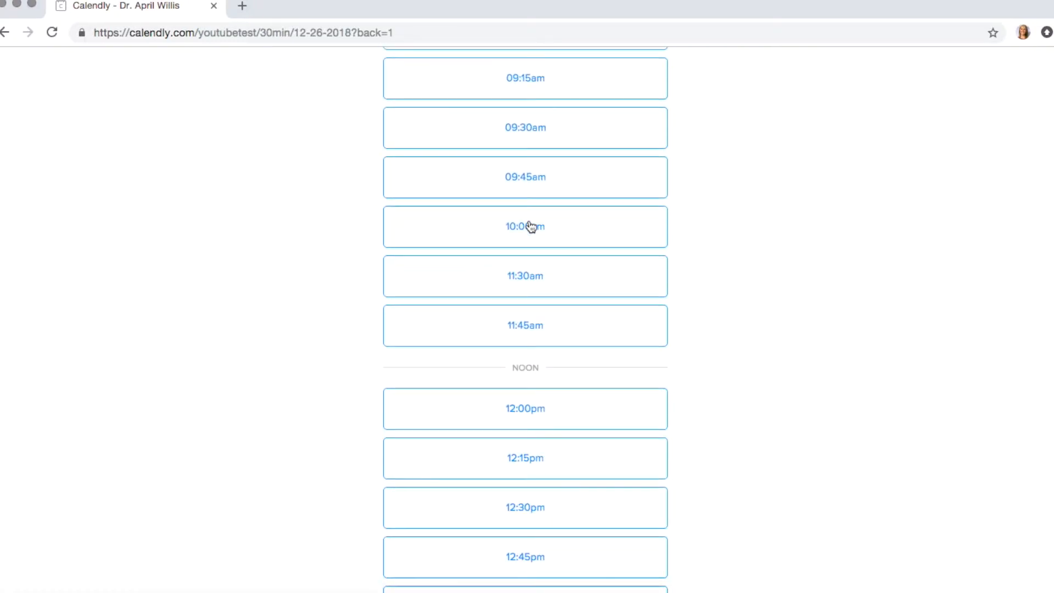
{"action": "scroll", "coordinate": [530, 225], "scroll_direction": "down", "scroll_amount": 4}
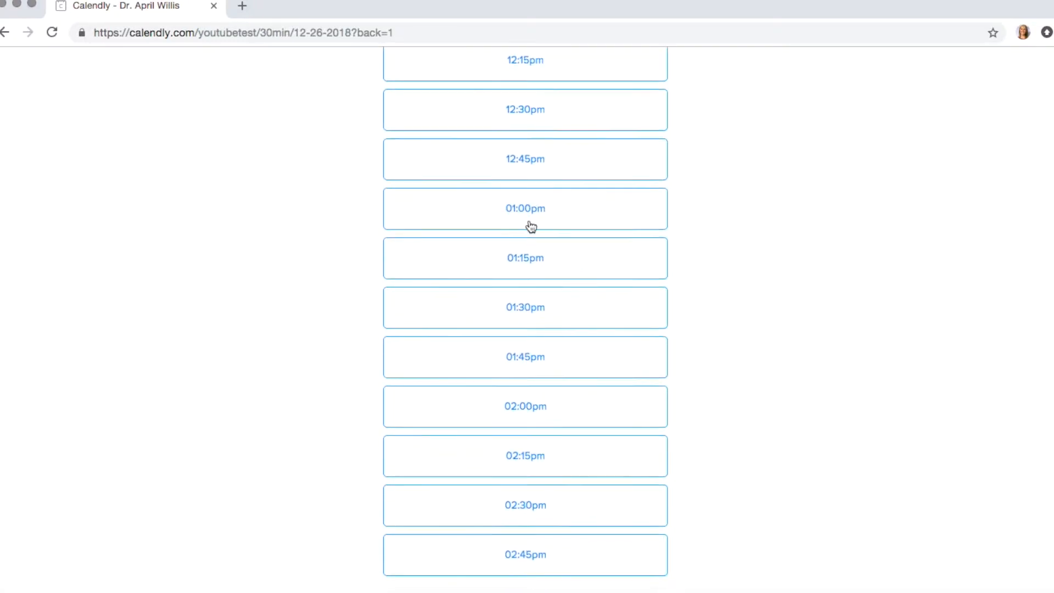
{"action": "scroll", "coordinate": [535, 574], "scroll_direction": "up", "scroll_amount": 15}
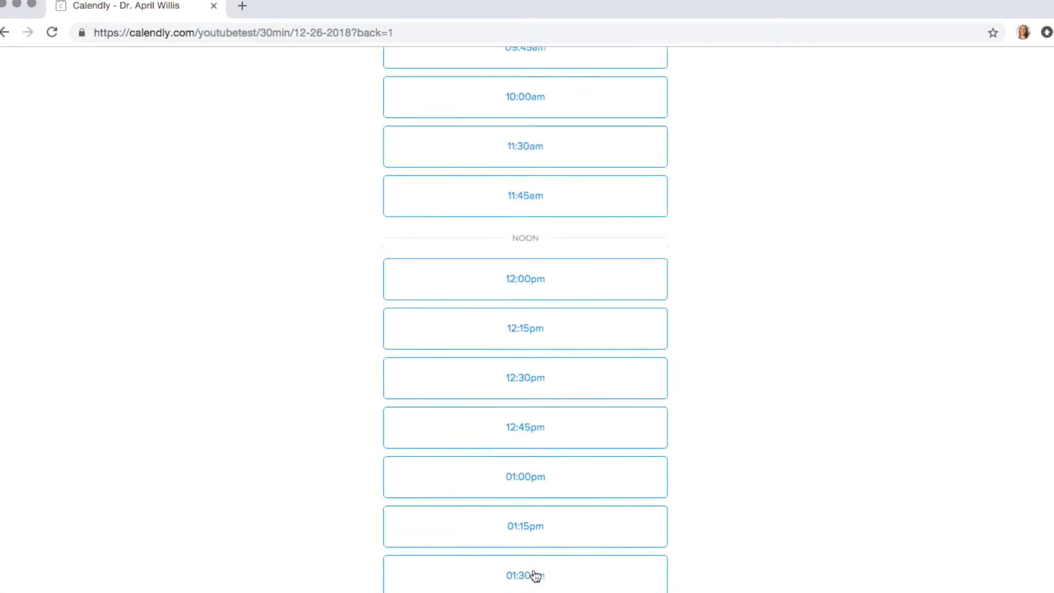
{"action": "left_click", "coordinate": [522, 278]}
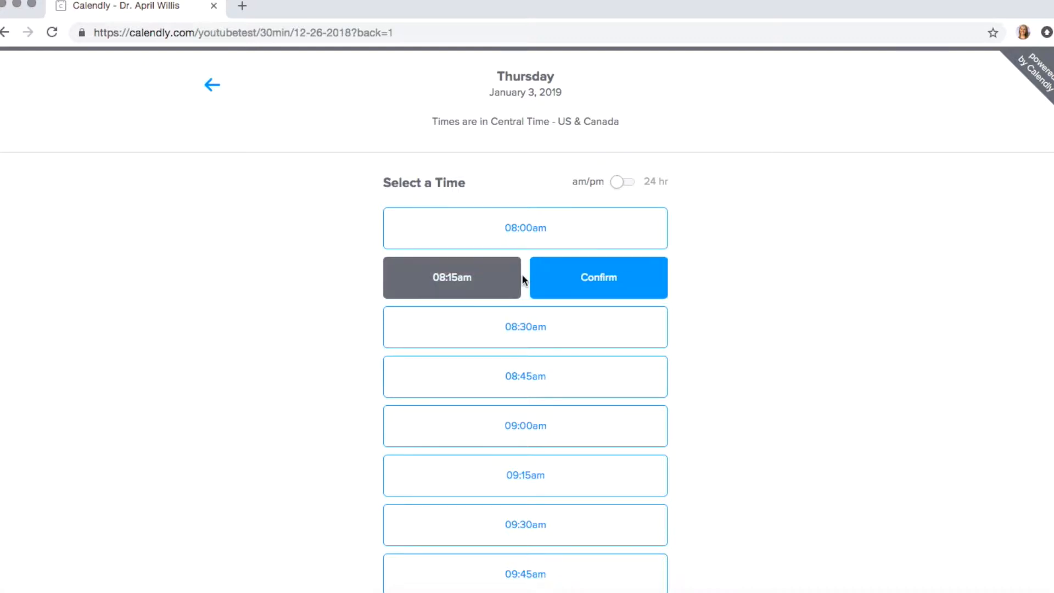
{"action": "left_click", "coordinate": [583, 275]}
{"action": "left_click", "coordinate": [593, 254]}
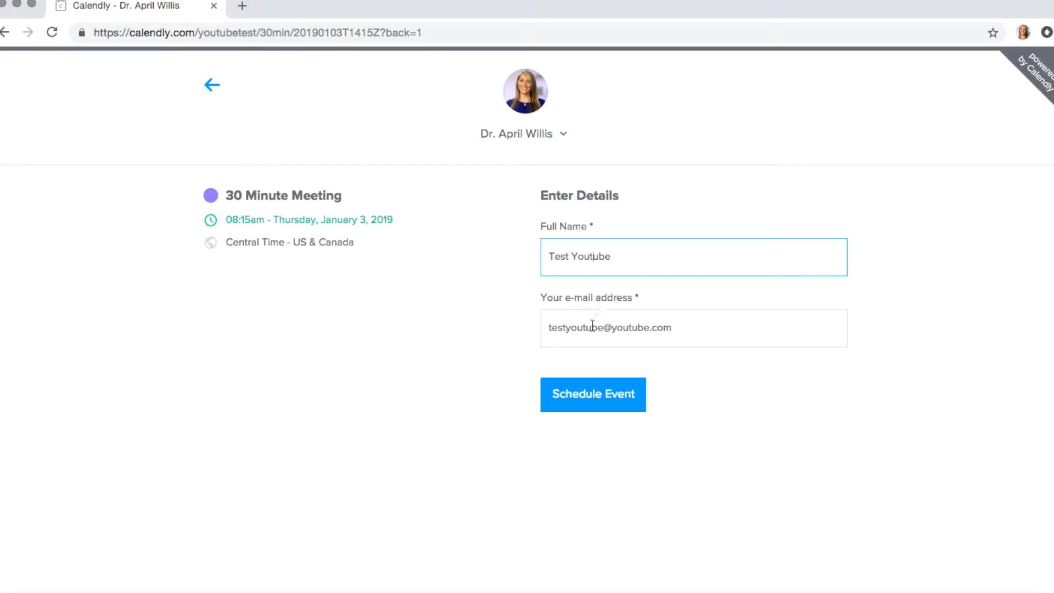
Step: Schedule the 08:15am January 3 30 Minute Meeting with the entered invitee details
{"action": "left_click", "coordinate": [568, 399]}
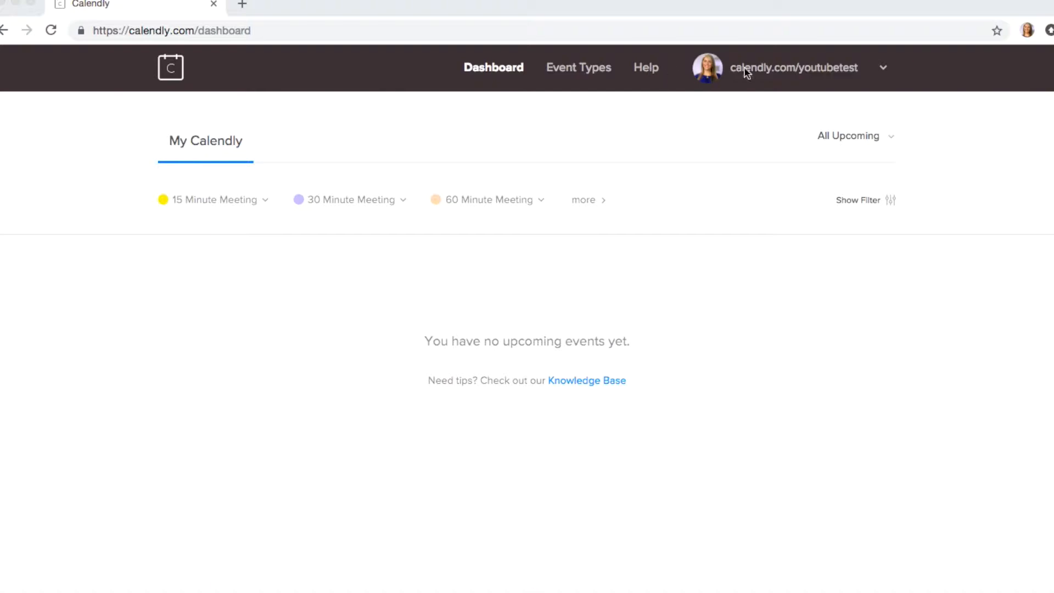
Step: Go to Account Settings through the account dropdown beside the Calendly URL
{"action": "left_click", "coordinate": [883, 70]}
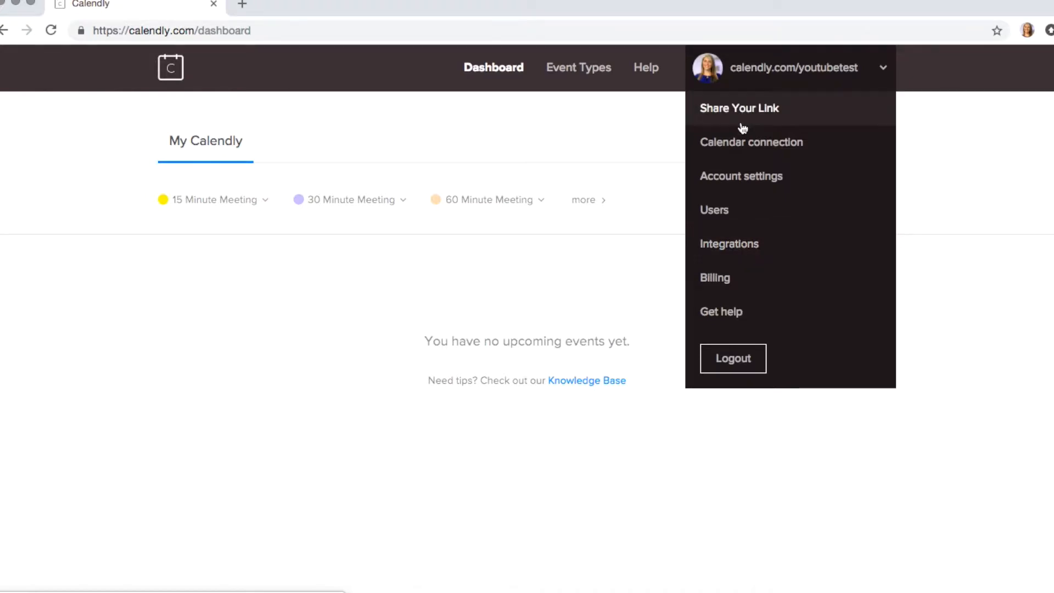
{"action": "left_click", "coordinate": [749, 178]}
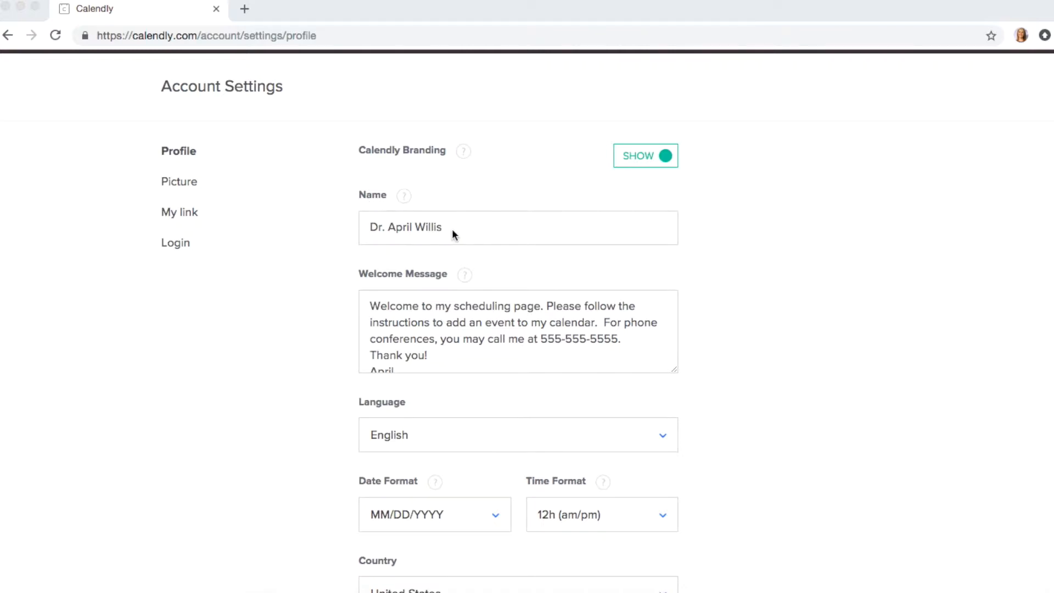
Step: Save the profile with United States as country and Central Time - US & Canada as time zone
{"action": "scroll", "coordinate": [452, 229], "scroll_direction": "down", "scroll_amount": 1}
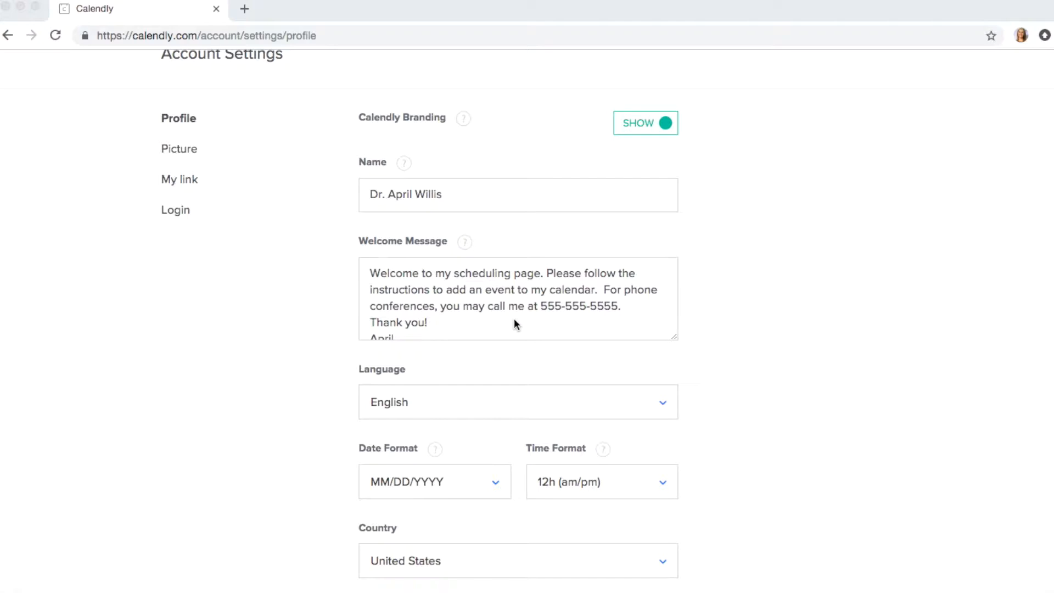
{"action": "scroll", "coordinate": [615, 317], "scroll_direction": "down", "scroll_amount": 1}
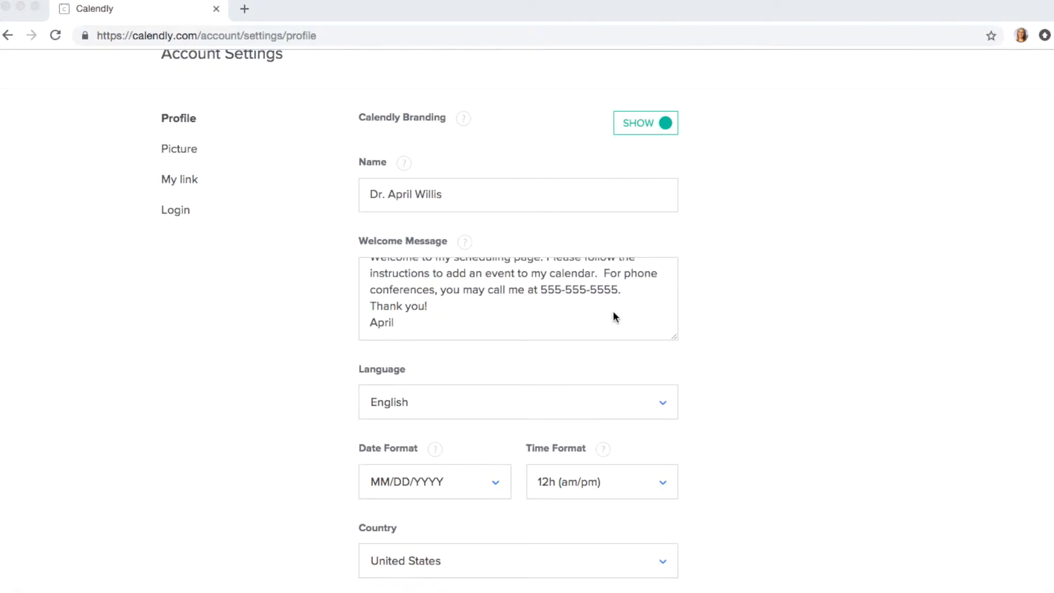
{"action": "scroll", "coordinate": [615, 317], "scroll_direction": "up", "scroll_amount": 1}
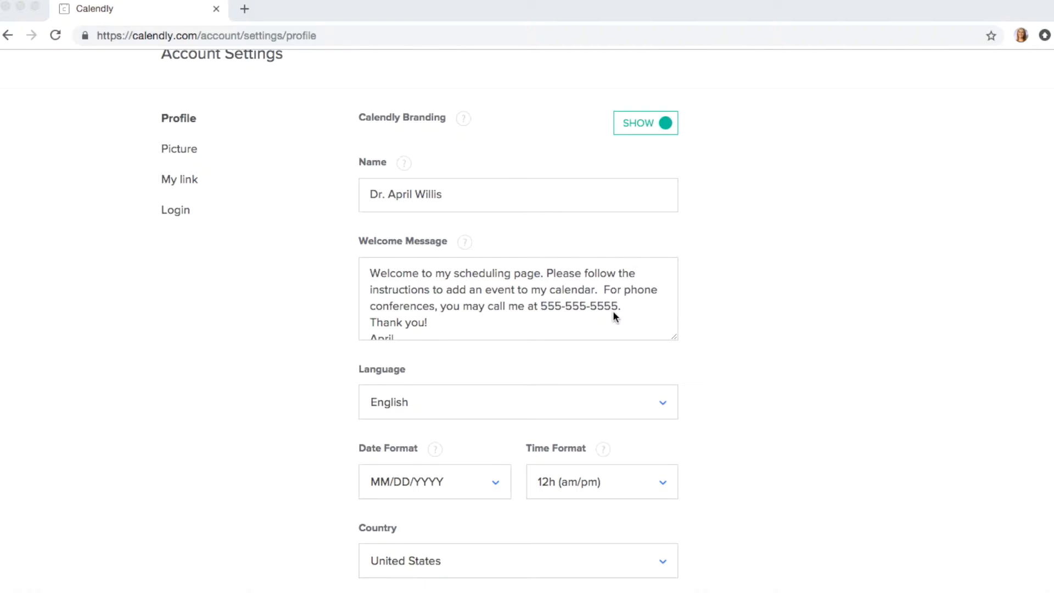
{"action": "scroll", "coordinate": [614, 315], "scroll_direction": "down", "scroll_amount": 1}
{"action": "scroll", "coordinate": [786, 335], "scroll_direction": "down", "scroll_amount": 2}
{"action": "scroll", "coordinate": [786, 339], "scroll_direction": "down", "scroll_amount": 2}
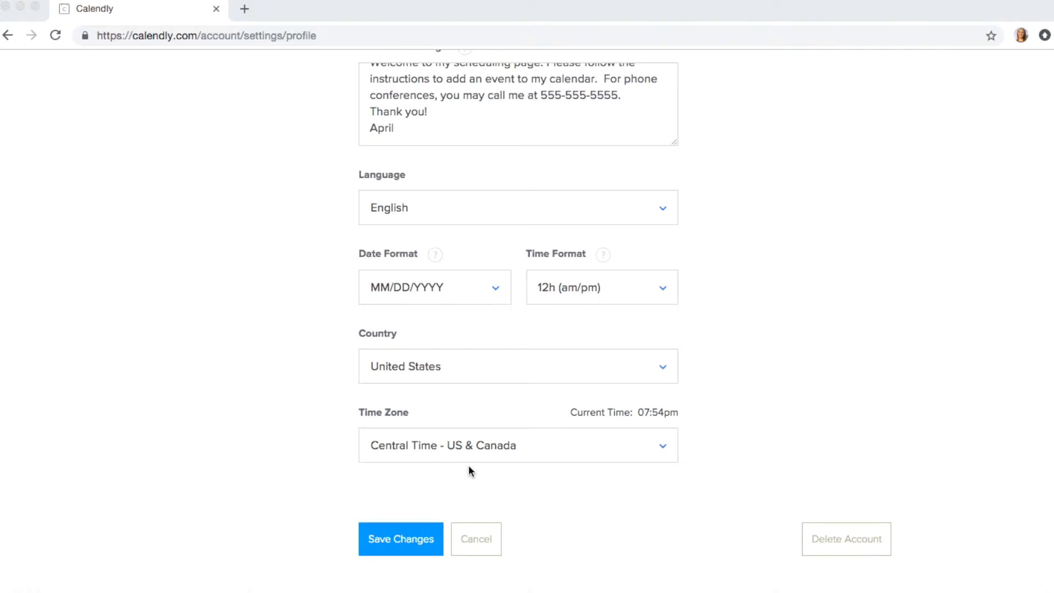
{"action": "scroll", "coordinate": [469, 466], "scroll_direction": "up", "scroll_amount": 5}
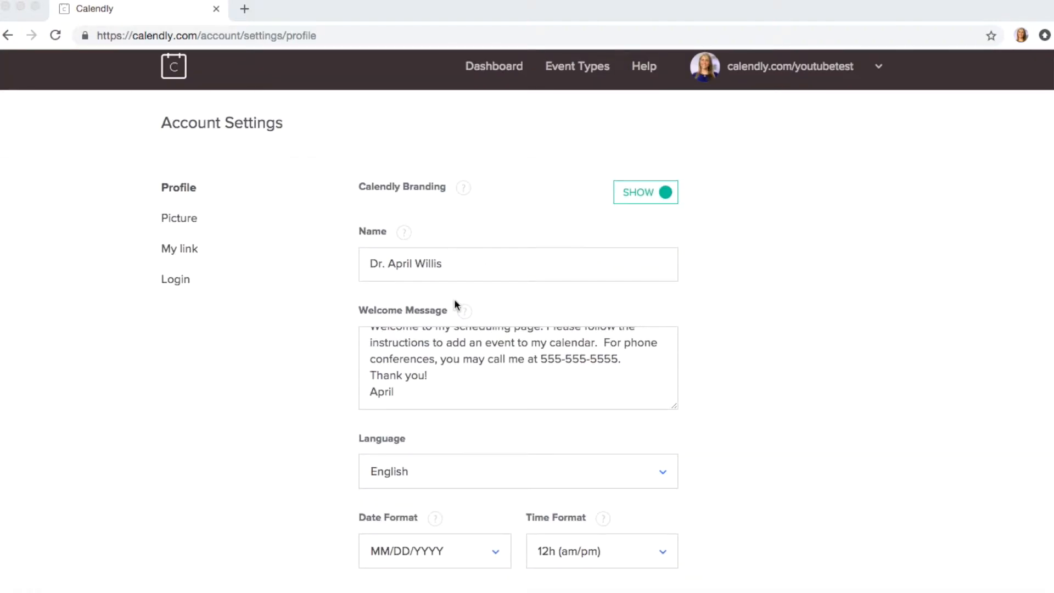
{"action": "scroll", "coordinate": [439, 480], "scroll_direction": "down", "scroll_amount": 5}
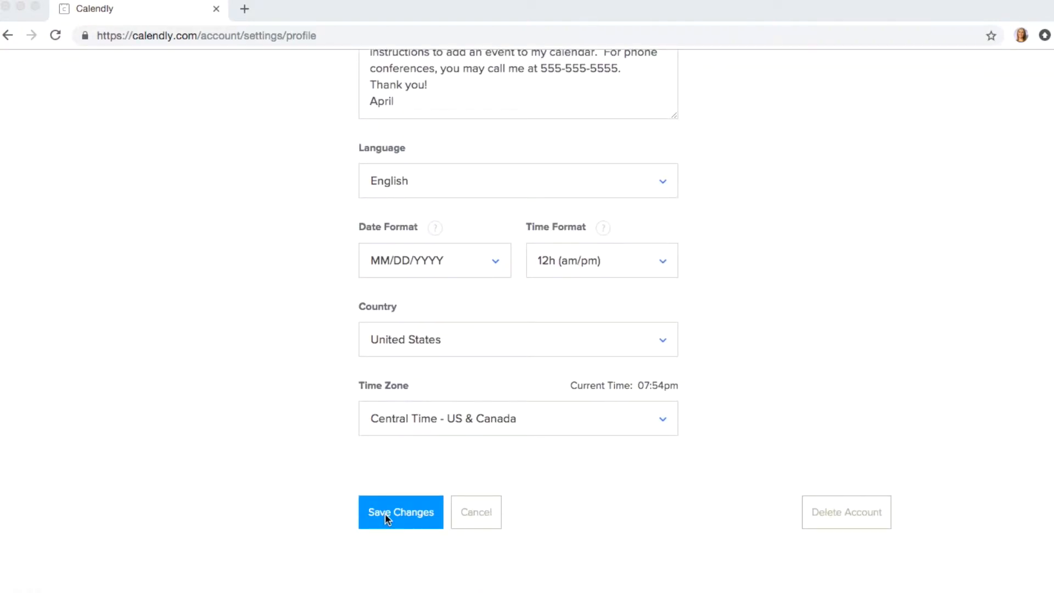
{"action": "left_click", "coordinate": [386, 518]}
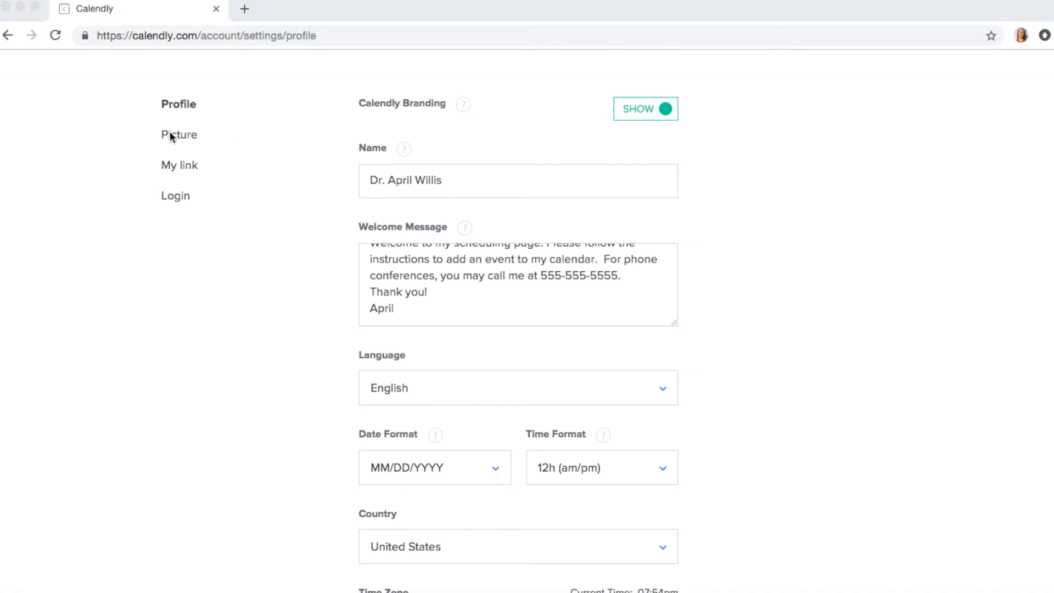
{"action": "scroll", "coordinate": [243, 209], "scroll_direction": "up", "scroll_amount": 2}
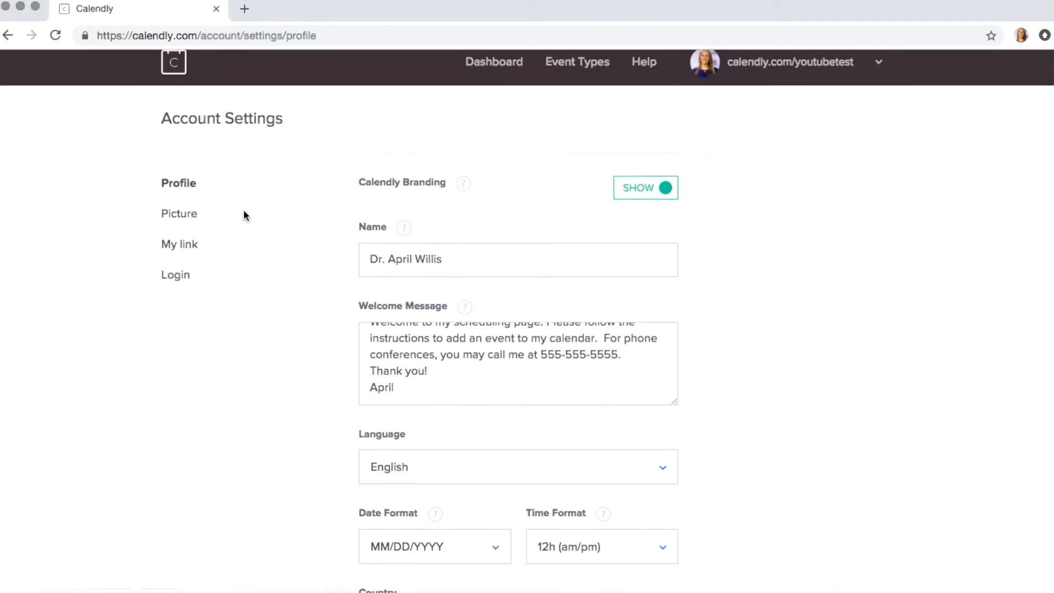
Step: Review the Picture and My link settings, keeping the existing scheduling URL
{"action": "left_click", "coordinate": [175, 227]}
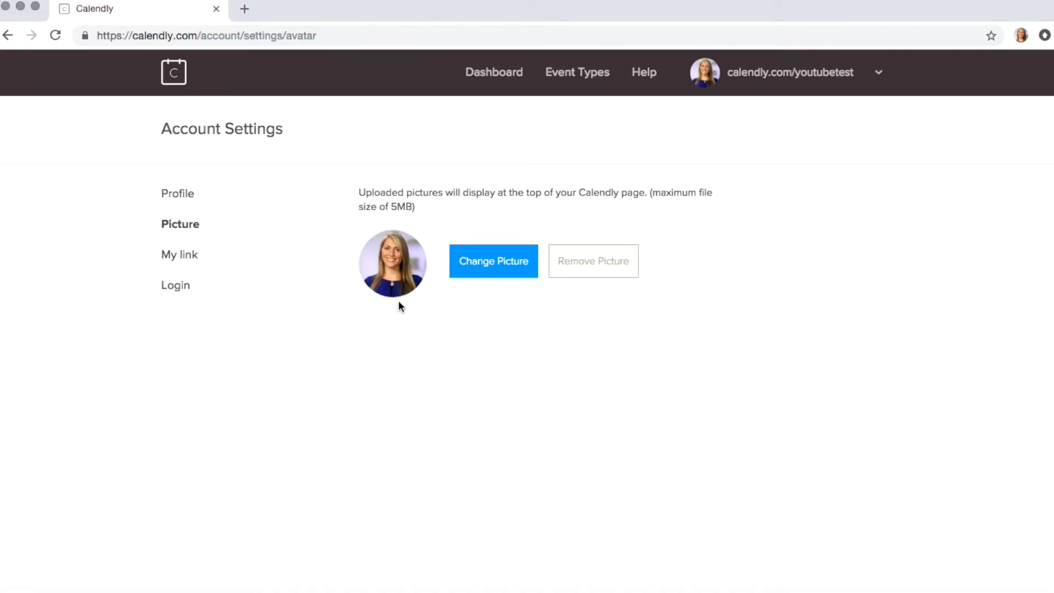
{"action": "left_click", "coordinate": [174, 261]}
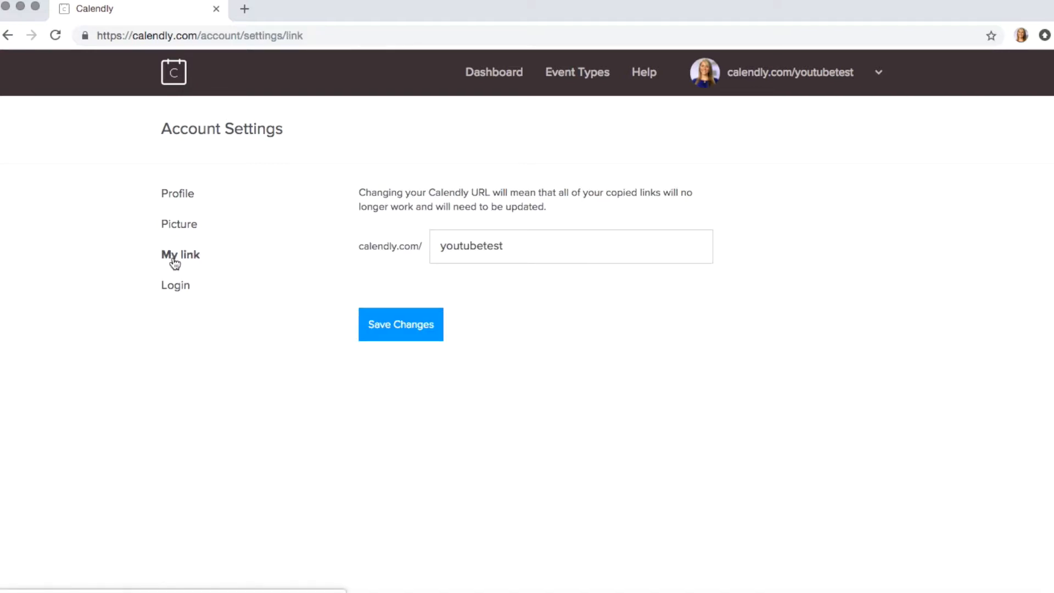
{"action": "left_click", "coordinate": [498, 253]}
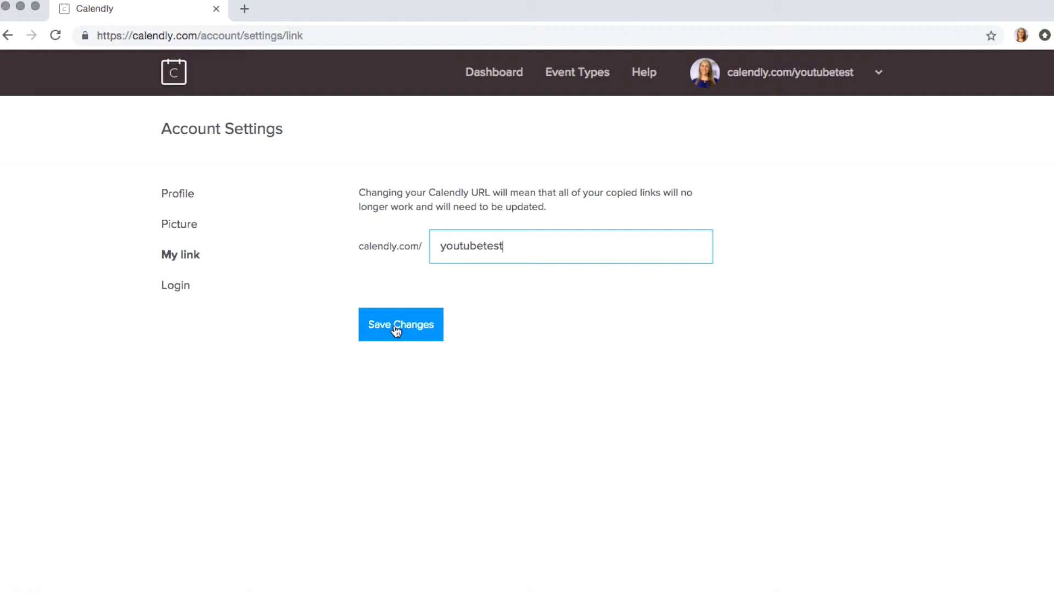
{"action": "left_click", "coordinate": [882, 74]}
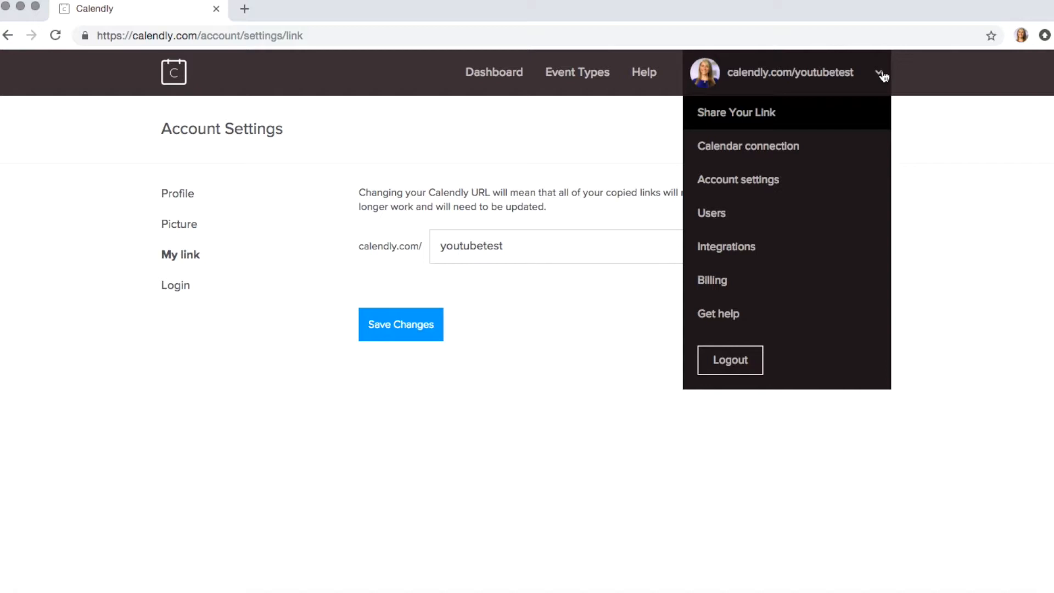
Step: Review the Calendar connection settings for the connected Google account
{"action": "left_click", "coordinate": [752, 186]}
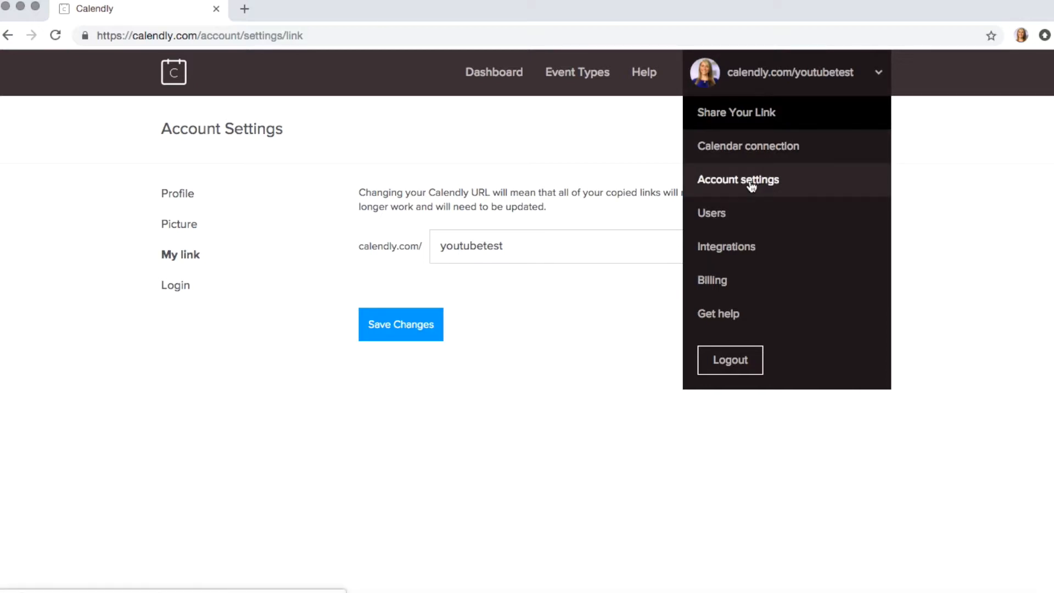
{"action": "left_click", "coordinate": [713, 163]}
{"action": "left_click", "coordinate": [744, 159]}
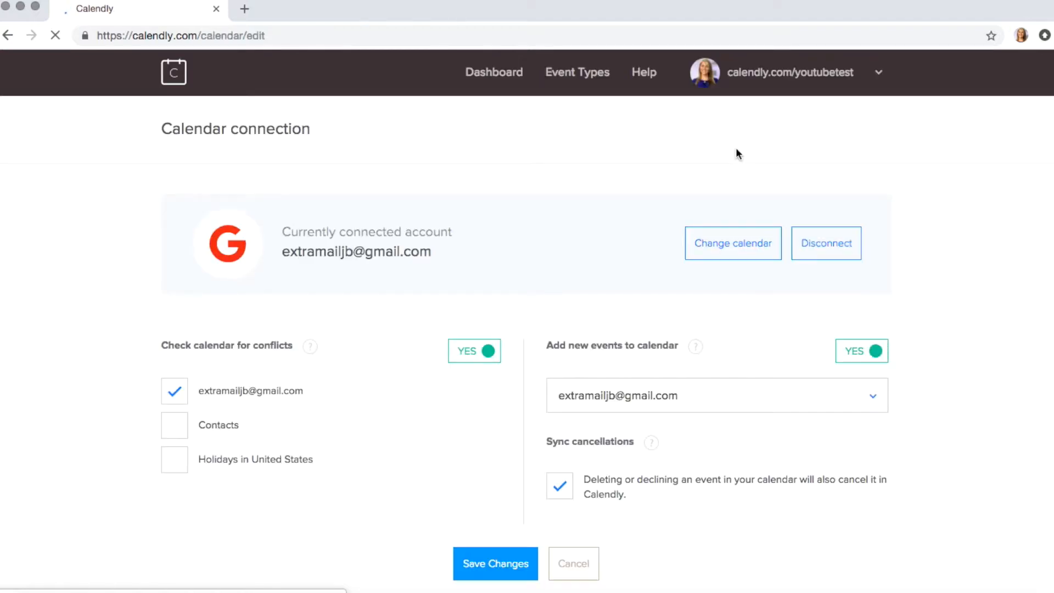
{"action": "scroll", "coordinate": [354, 289], "scroll_direction": "down", "scroll_amount": 1}
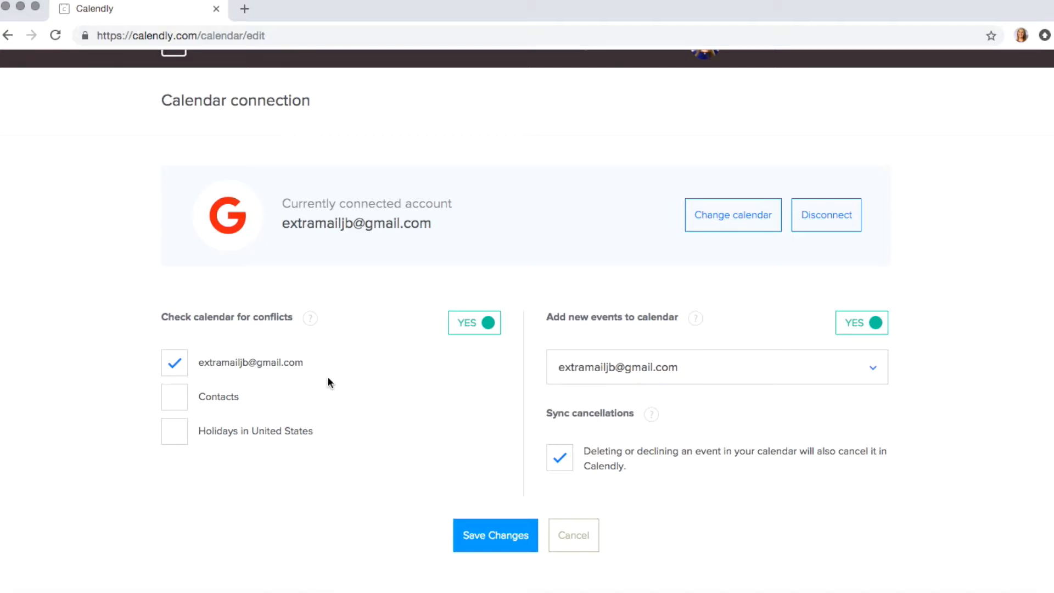
{"action": "scroll", "coordinate": [373, 301], "scroll_direction": "up", "scroll_amount": 1}
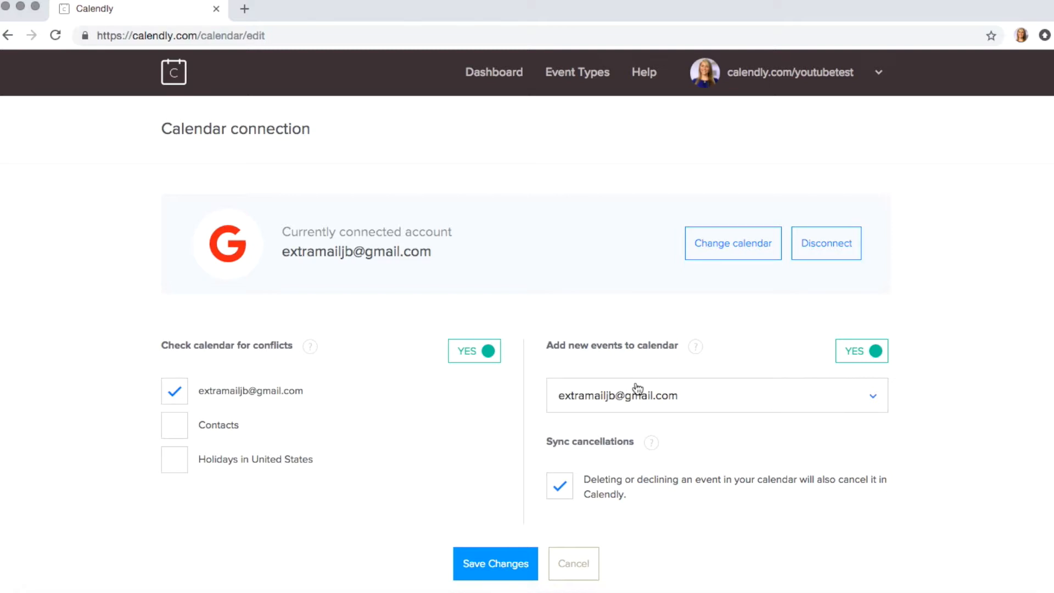
{"action": "left_click", "coordinate": [806, 81]}
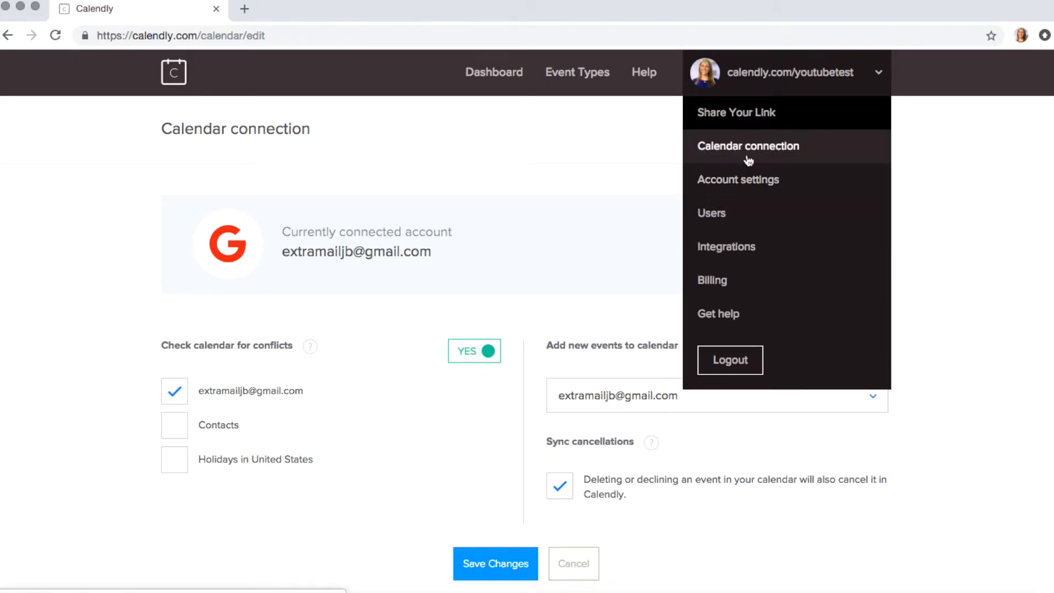
Step: Look at the e-mail option for sharing the booking link, then close Share Your Link
{"action": "left_click", "coordinate": [735, 117]}
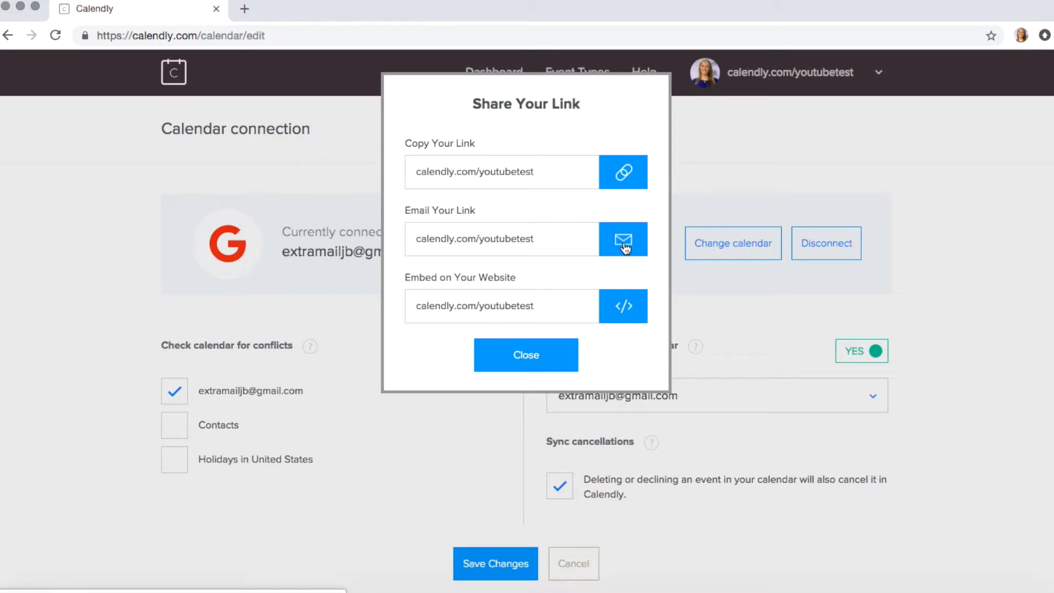
{"action": "left_click", "coordinate": [550, 240]}
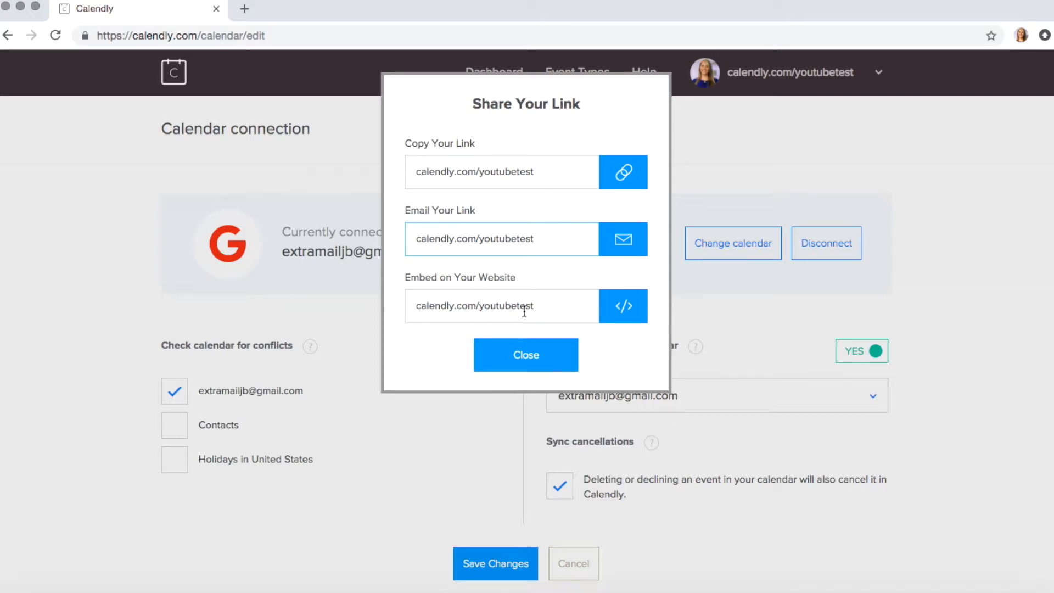
{"action": "left_click", "coordinate": [529, 356]}
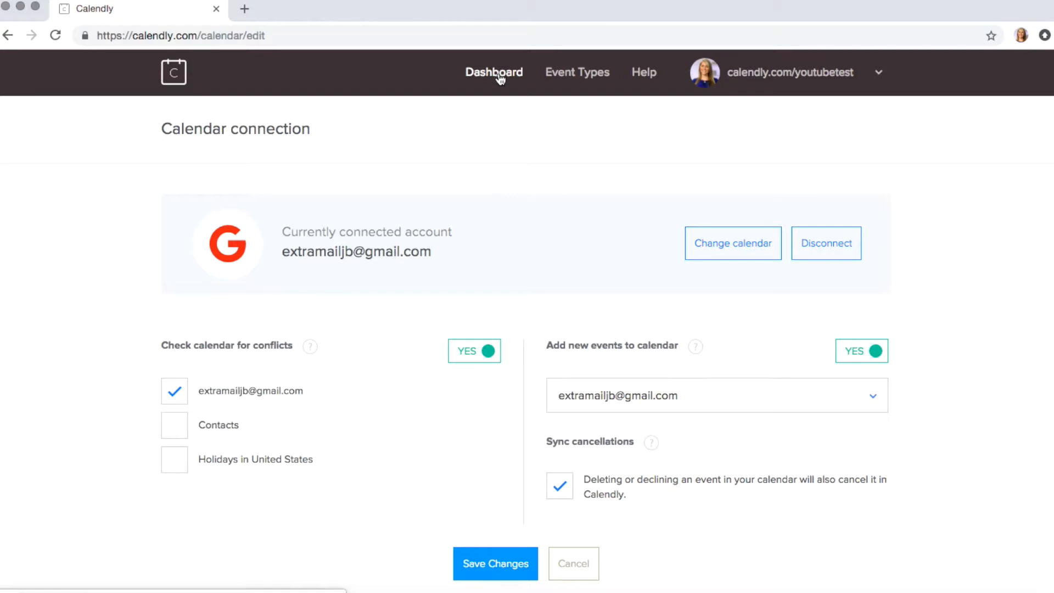
Step: Leave the unsaved calendar settings for Event Types and show the 30 Minute Meeting's gear actions
{"action": "left_click", "coordinate": [566, 74]}
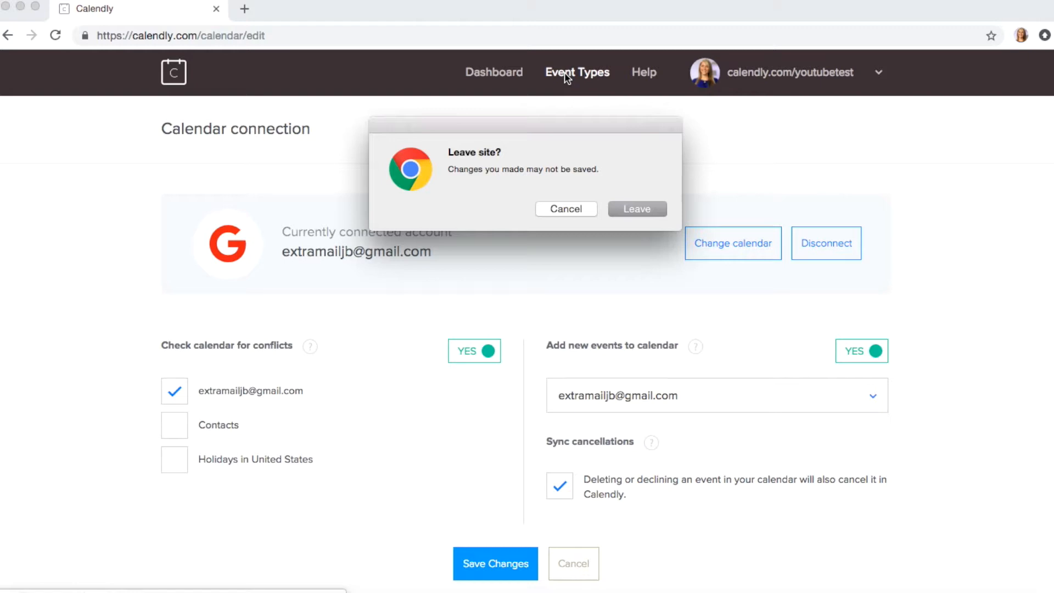
{"action": "left_click", "coordinate": [636, 211]}
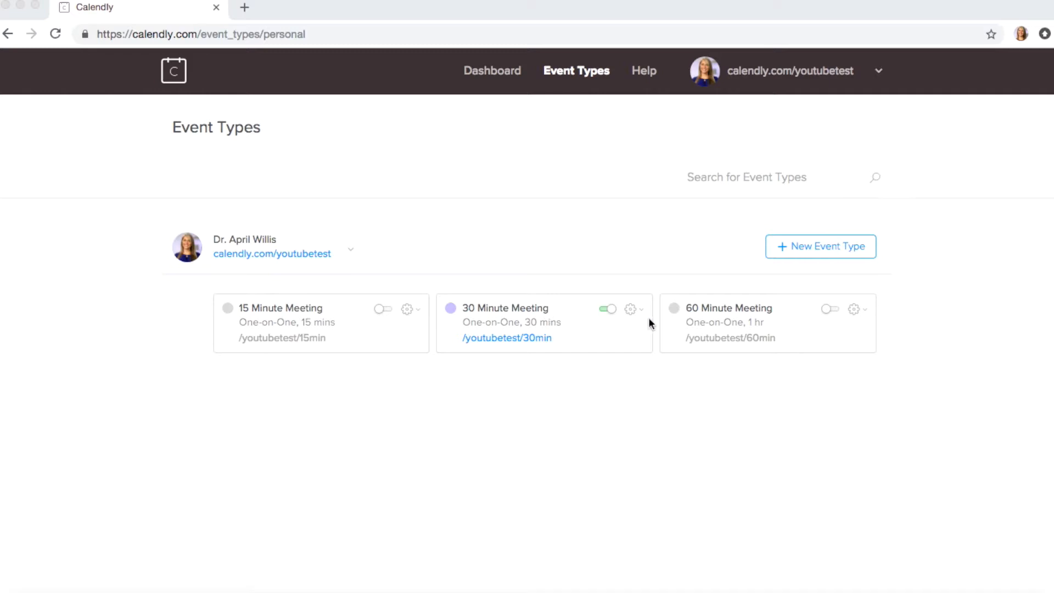
{"action": "left_click", "coordinate": [632, 311]}
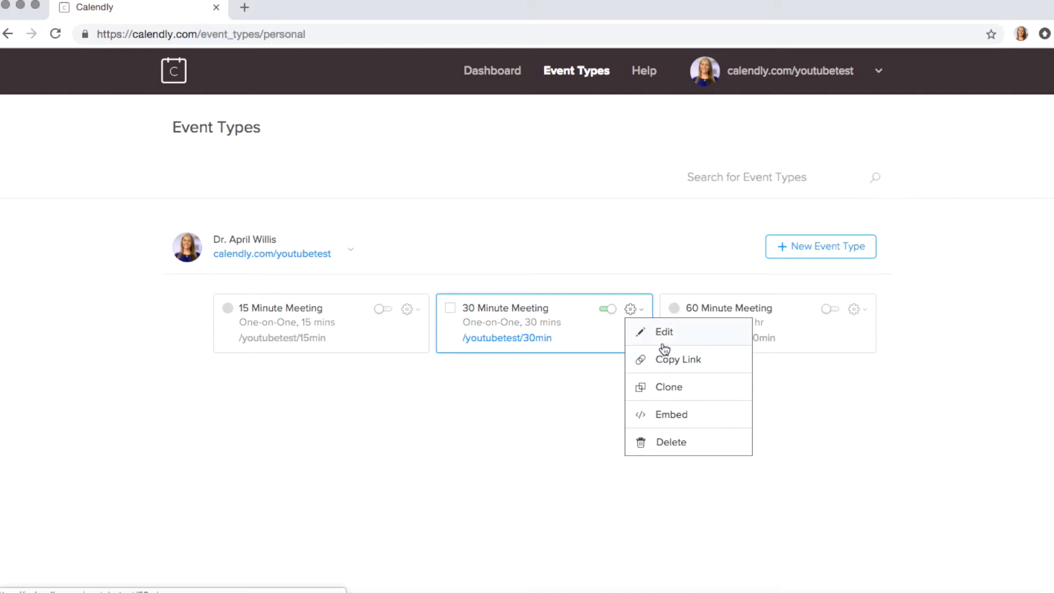
Step: Edit the 30 Minute Meeting and expand its booking-time section showing 30 min and 60 rolling days
{"action": "left_click", "coordinate": [663, 333]}
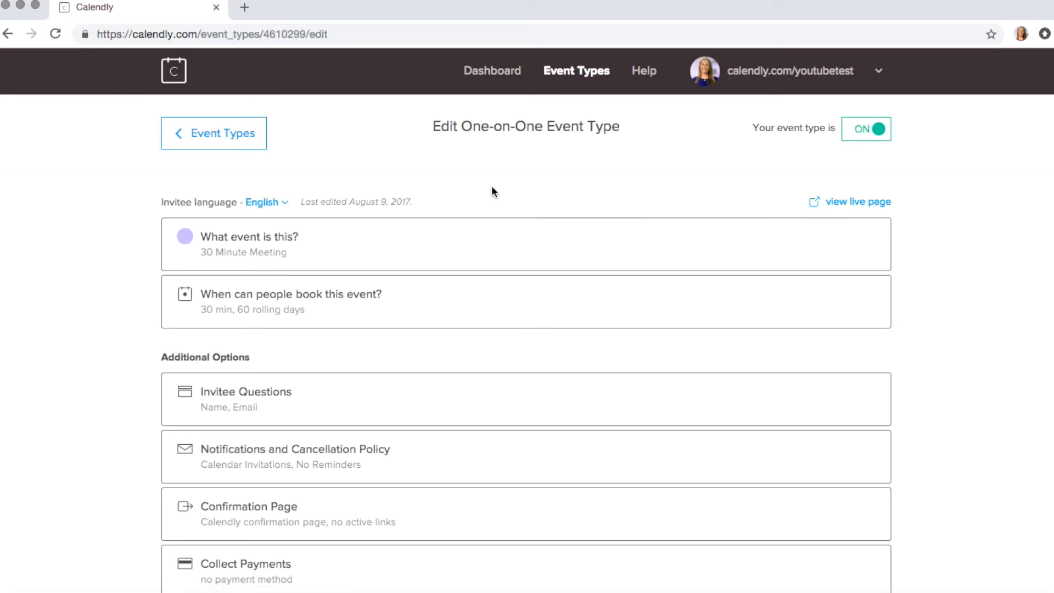
{"action": "scroll", "coordinate": [492, 189], "scroll_direction": "down", "scroll_amount": 3}
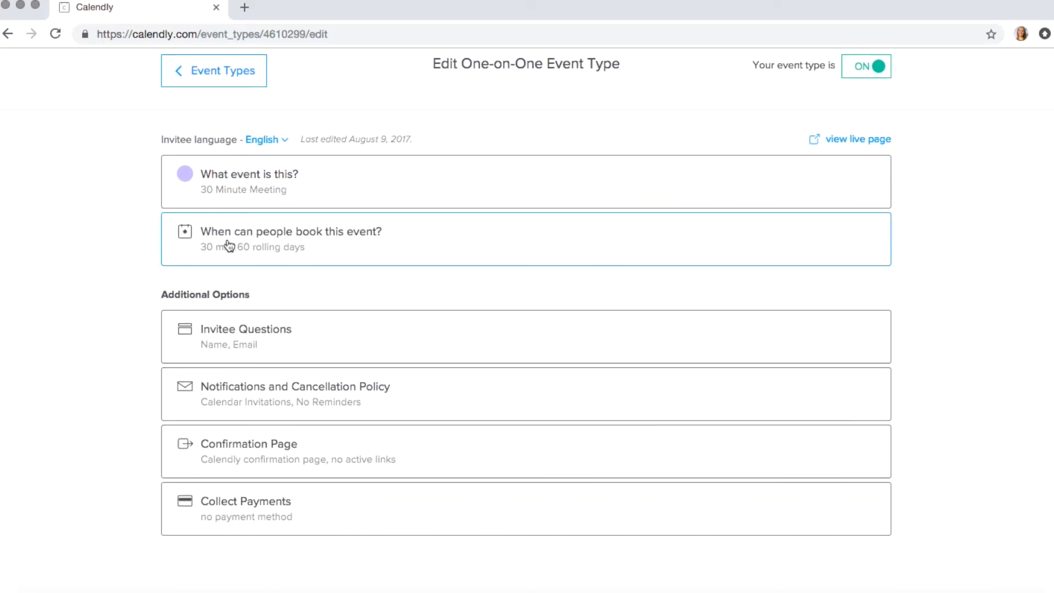
{"action": "left_click", "coordinate": [310, 245]}
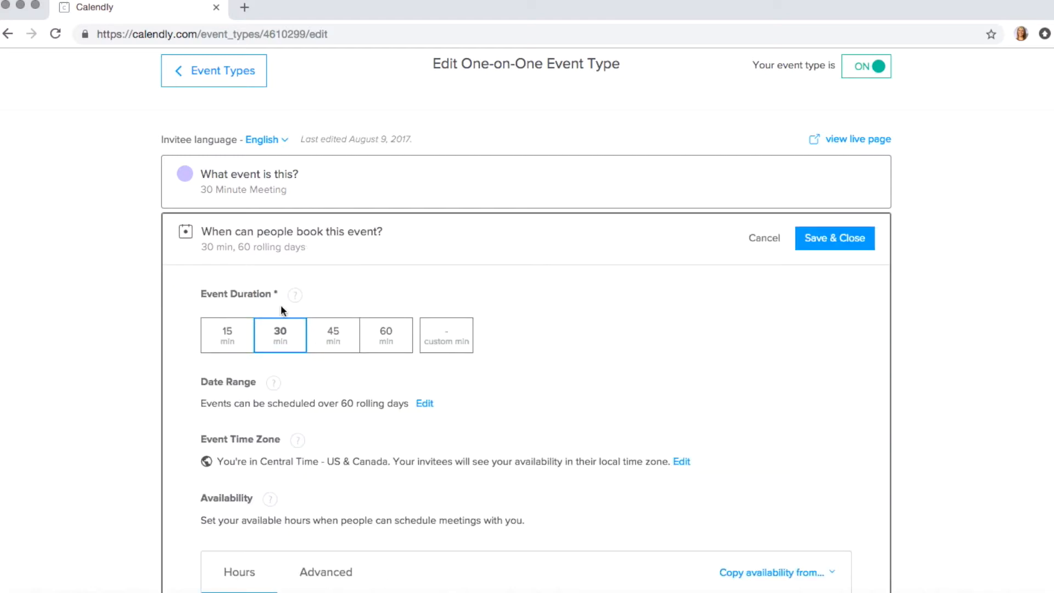
{"action": "scroll", "coordinate": [281, 305], "scroll_direction": "down", "scroll_amount": 1}
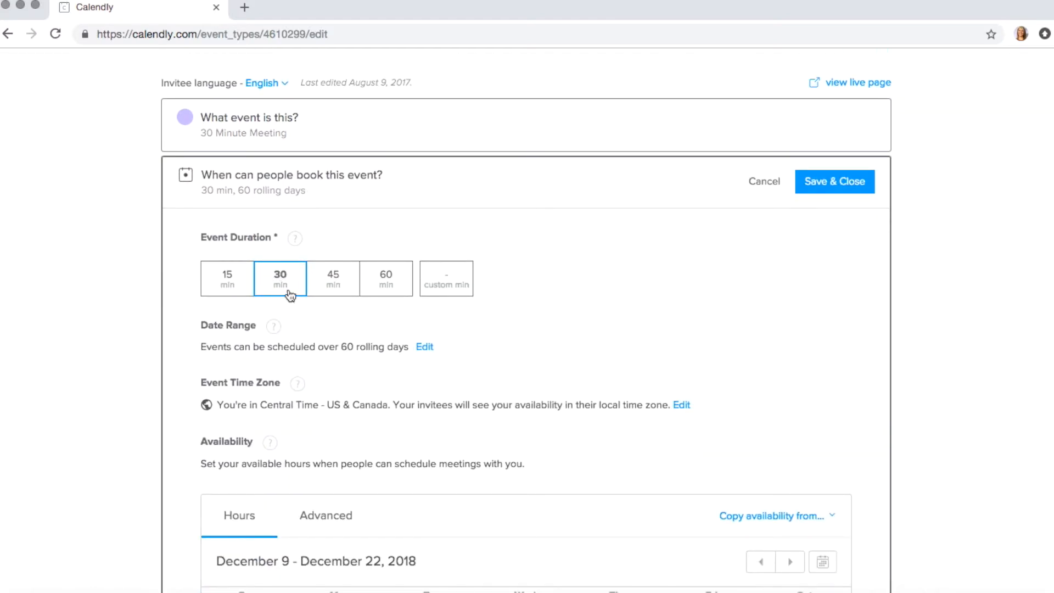
{"action": "scroll", "coordinate": [287, 351], "scroll_direction": "down", "scroll_amount": 1}
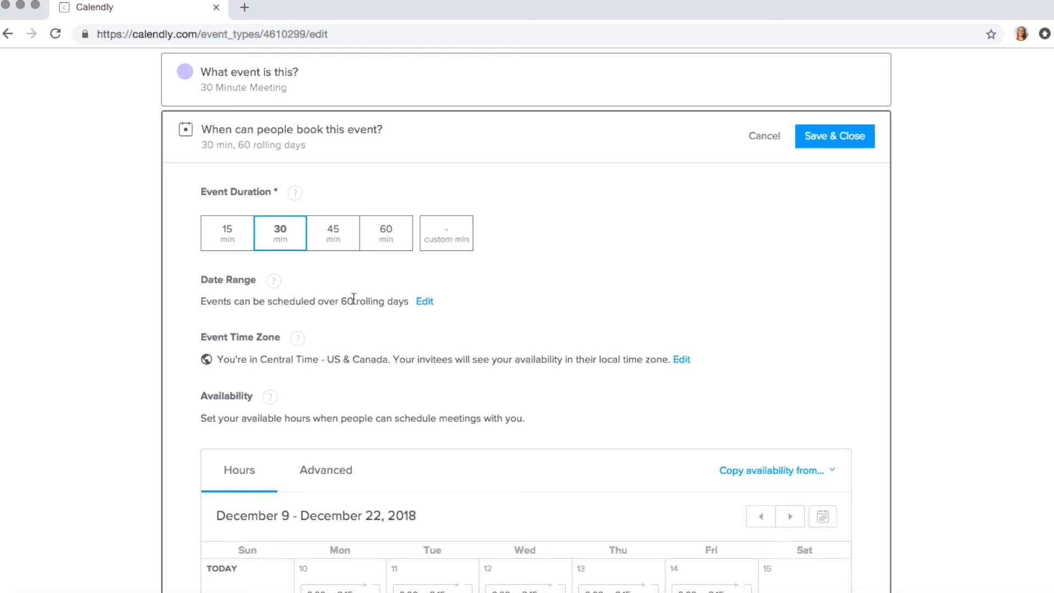
{"action": "left_click", "coordinate": [429, 306]}
{"action": "left_click", "coordinate": [477, 183]}
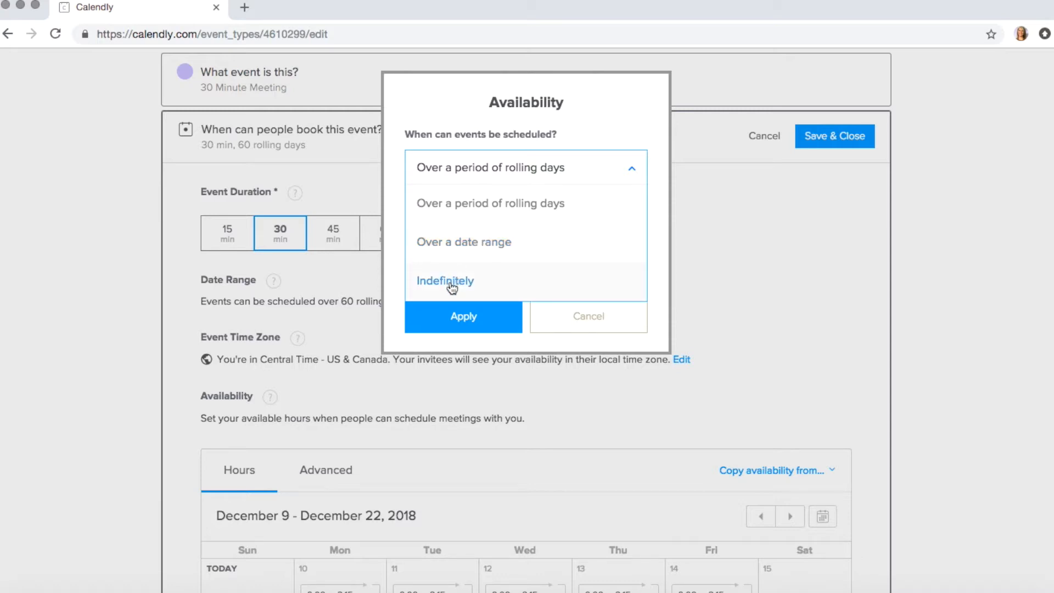
{"action": "left_click", "coordinate": [572, 328]}
{"action": "scroll", "coordinate": [570, 329], "scroll_direction": "down", "scroll_amount": 2}
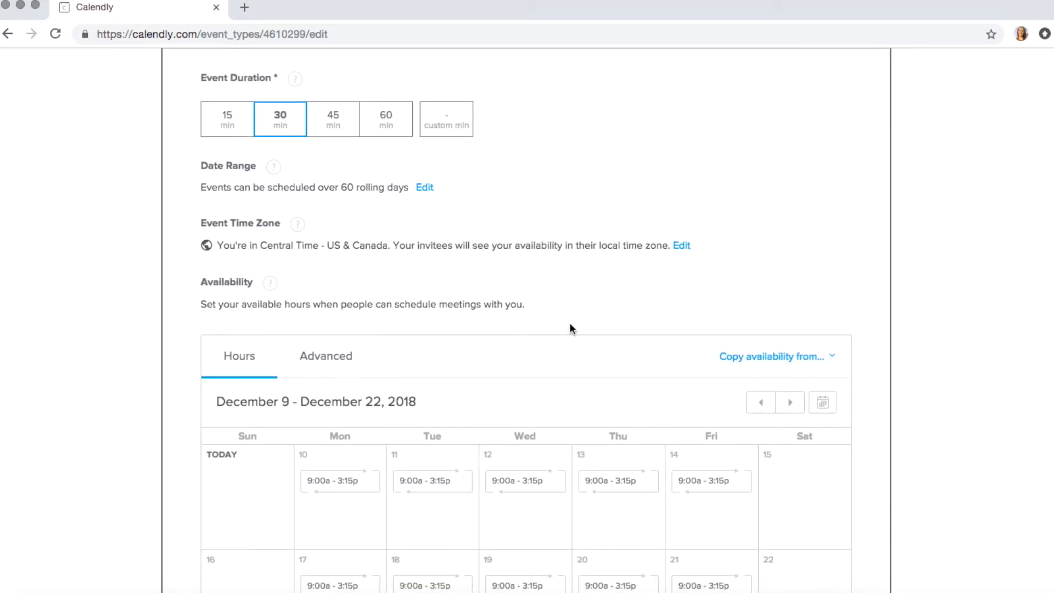
{"action": "scroll", "coordinate": [349, 247], "scroll_direction": "down", "scroll_amount": 2}
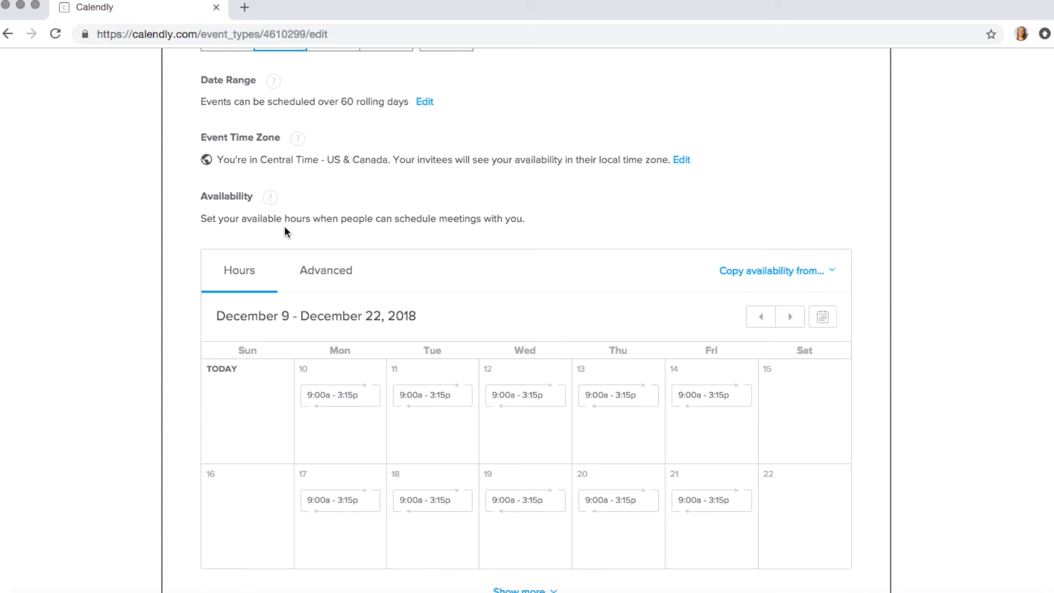
{"action": "scroll", "coordinate": [374, 220], "scroll_direction": "down", "scroll_amount": 2}
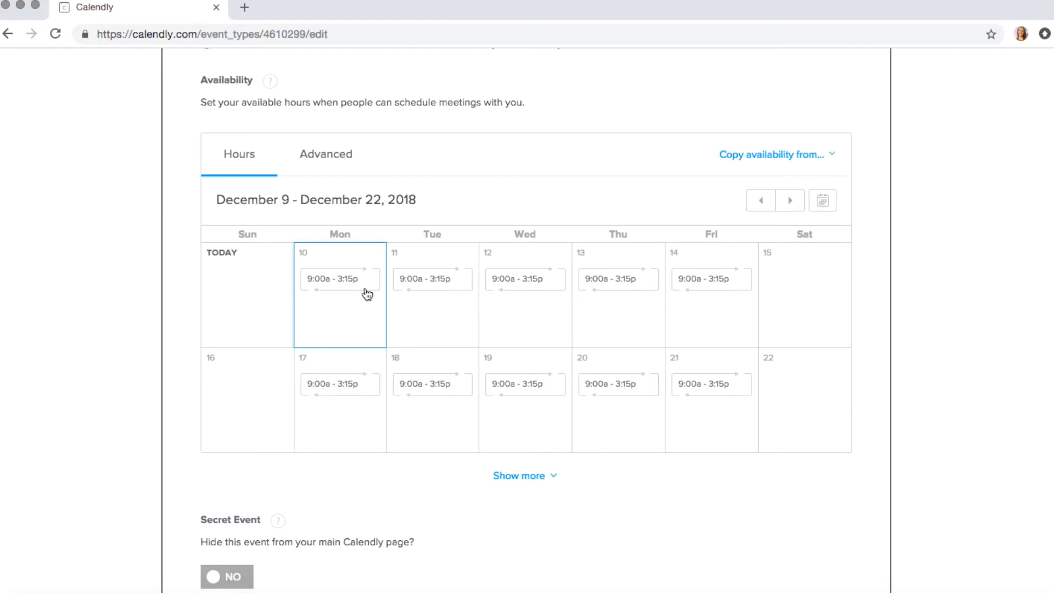
Step: Change the Dec 11 end time to 2:15 pm and apply 9:00 am–2:15 pm to all Tuesdays
{"action": "left_click", "coordinate": [445, 287]}
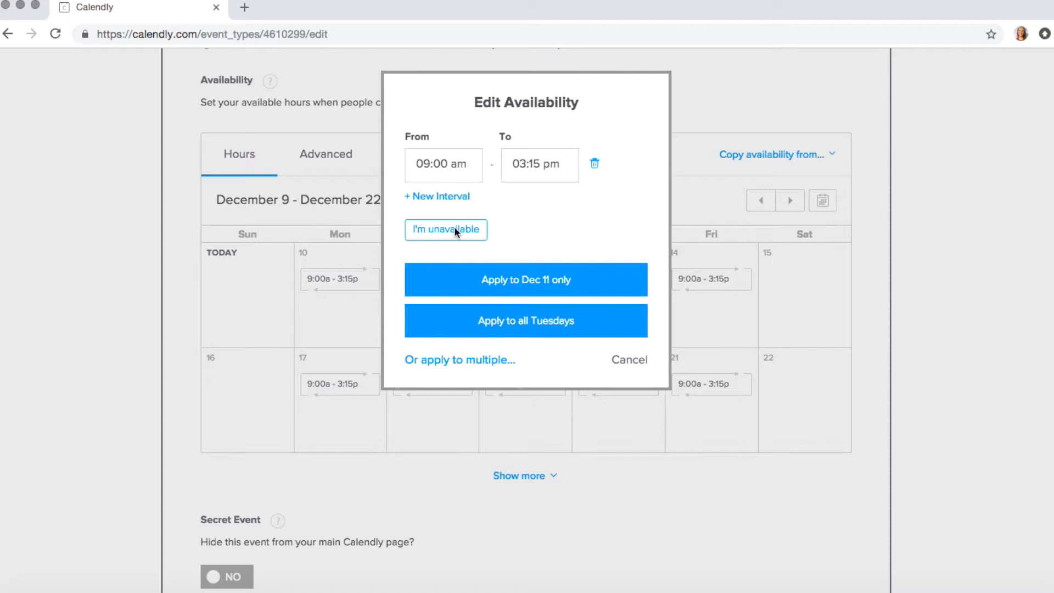
{"action": "left_click", "coordinate": [521, 163]}
{"action": "type", "text": "2"}
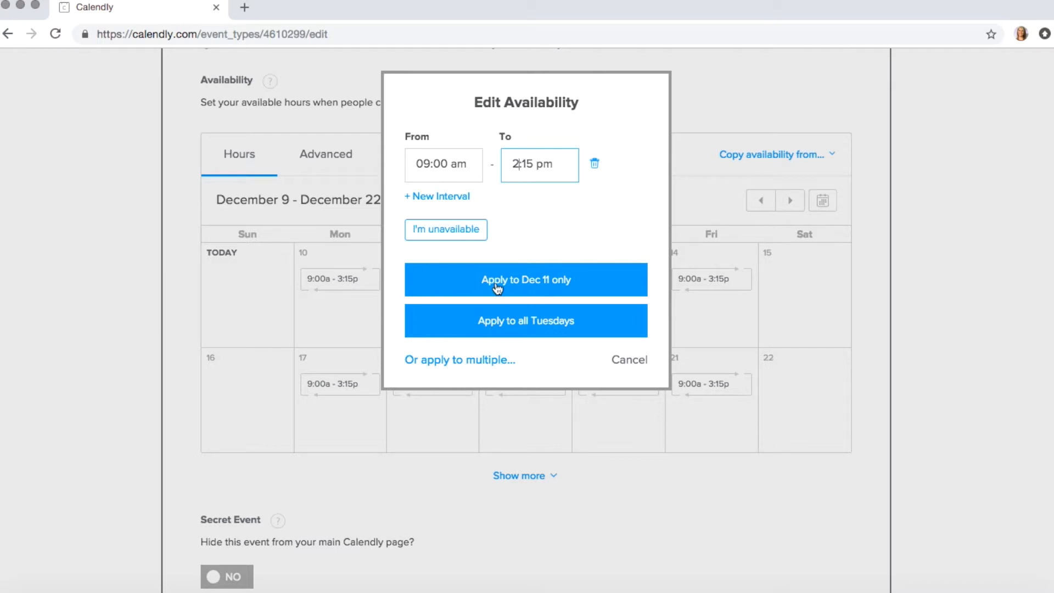
{"action": "left_click", "coordinate": [454, 362]}
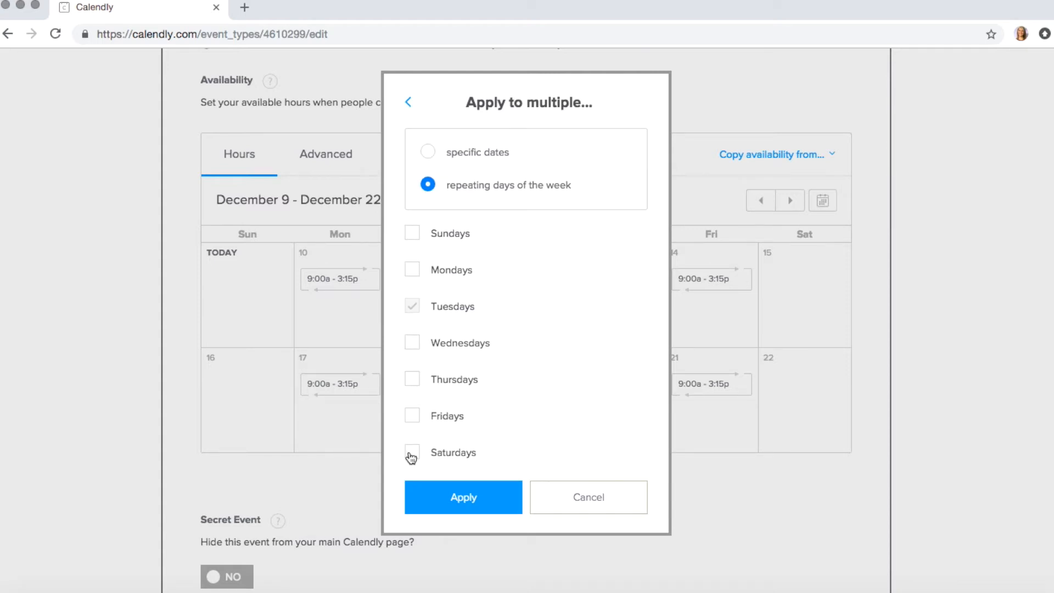
{"action": "left_click", "coordinate": [408, 104]}
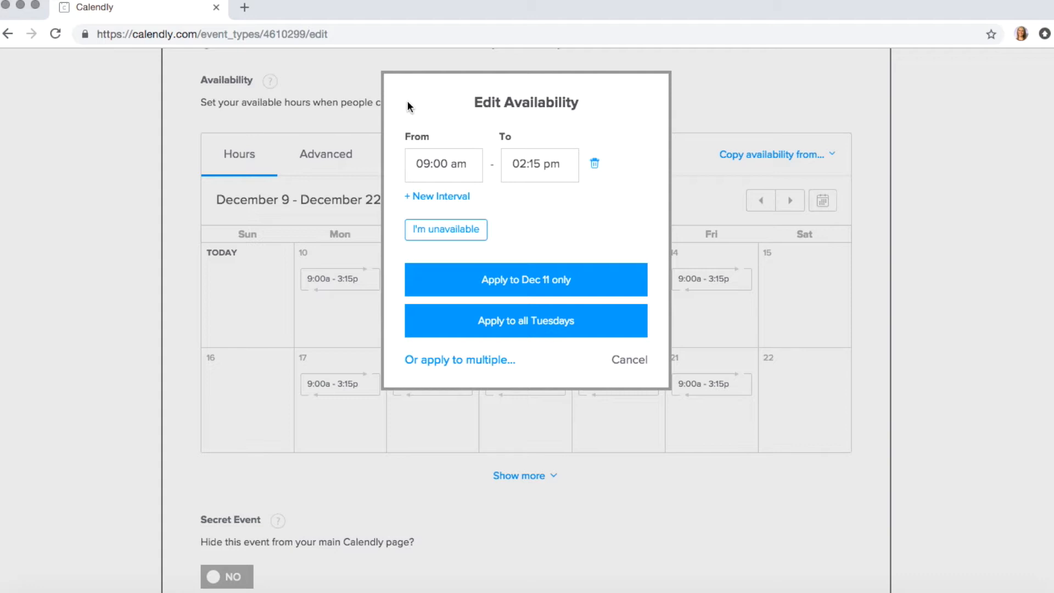
{"action": "left_click", "coordinate": [506, 327]}
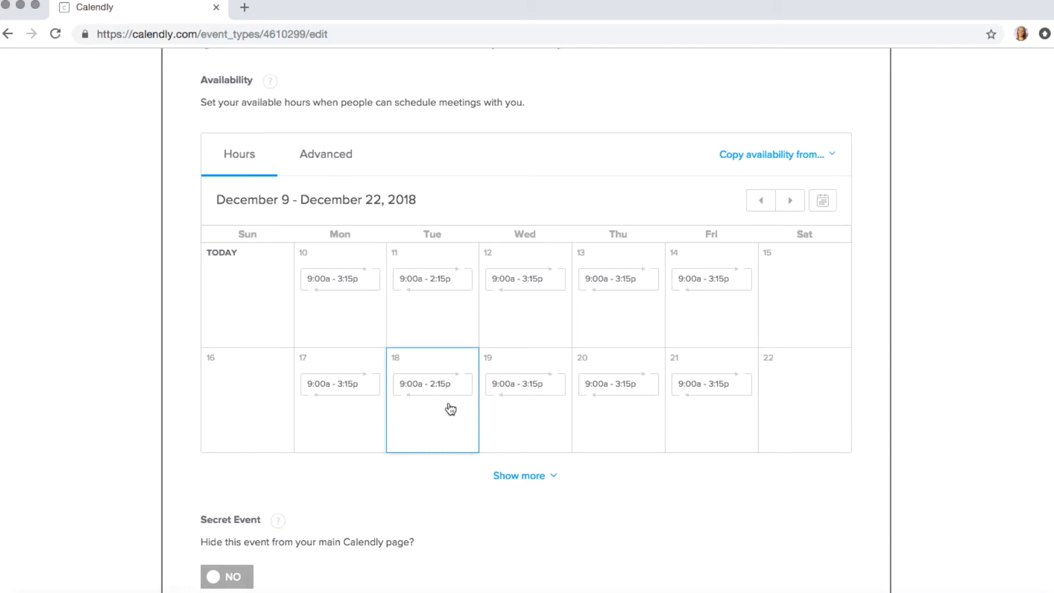
{"action": "scroll", "coordinate": [407, 334], "scroll_direction": "down", "scroll_amount": 3}
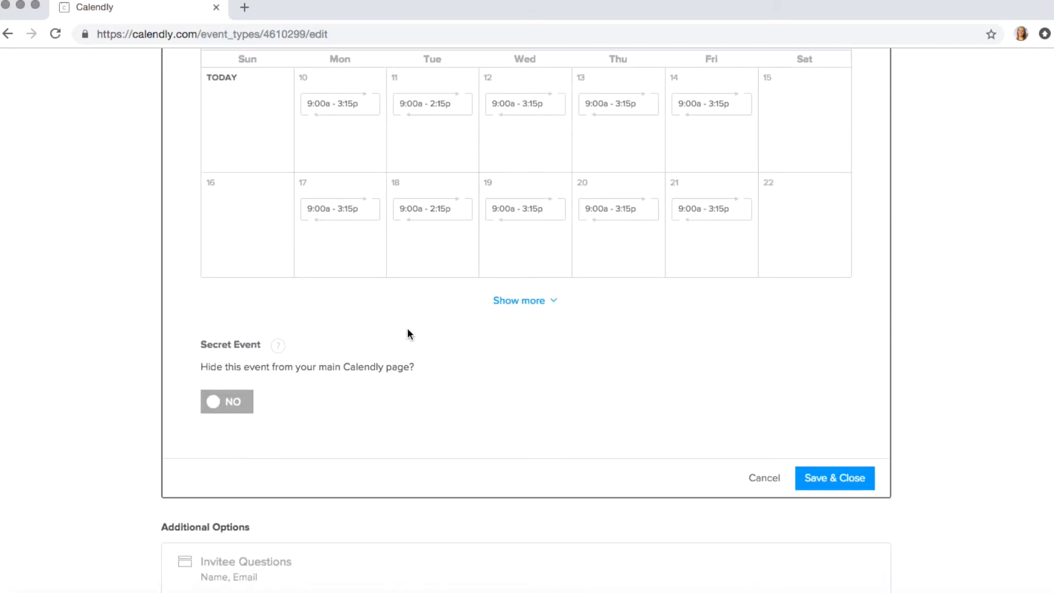
{"action": "scroll", "coordinate": [408, 330], "scroll_direction": "up", "scroll_amount": 3}
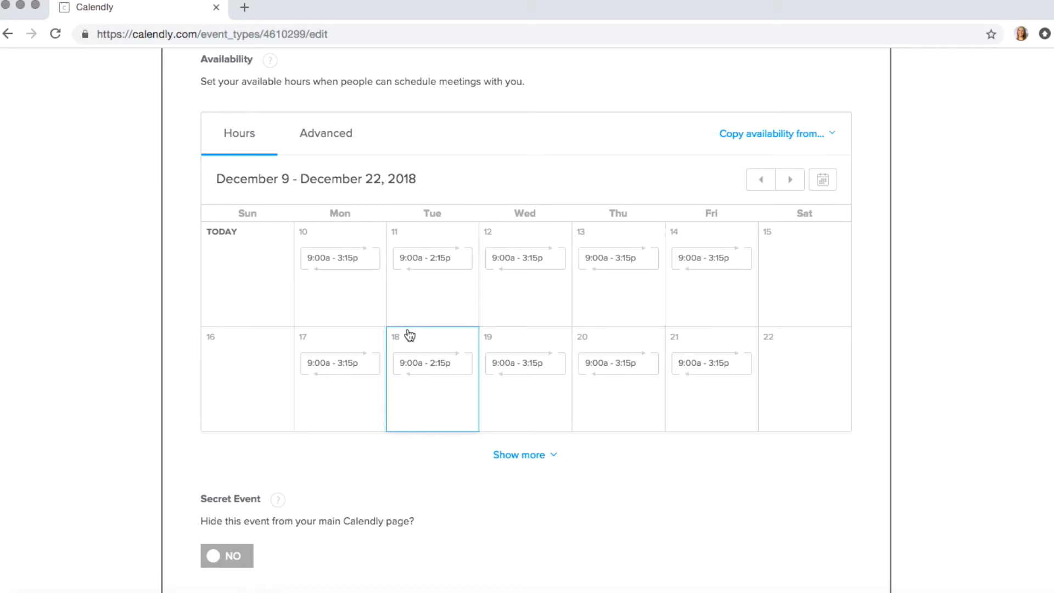
Step: Open the Advanced availability settings, keep 15 min slot increments, and review notice and buffer options
{"action": "left_click", "coordinate": [334, 136]}
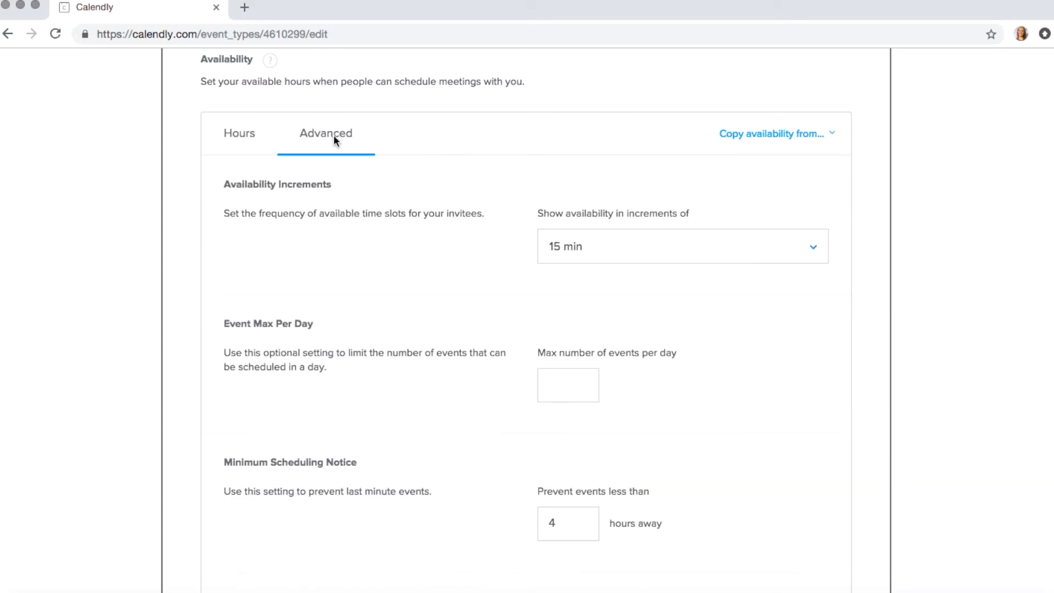
{"action": "scroll", "coordinate": [579, 210], "scroll_direction": "down", "scroll_amount": 3}
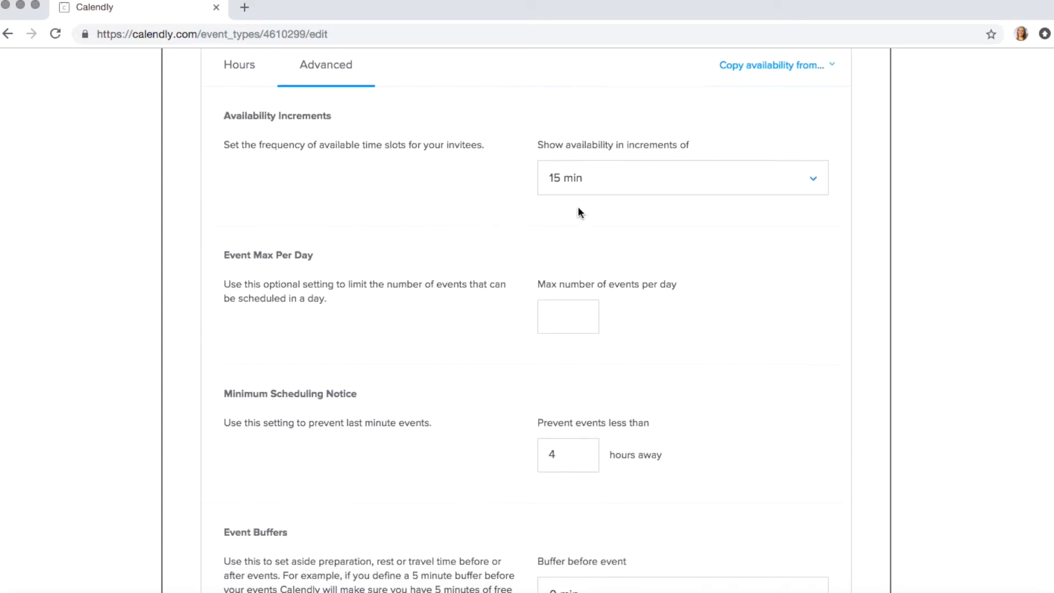
{"action": "left_click", "coordinate": [638, 177]}
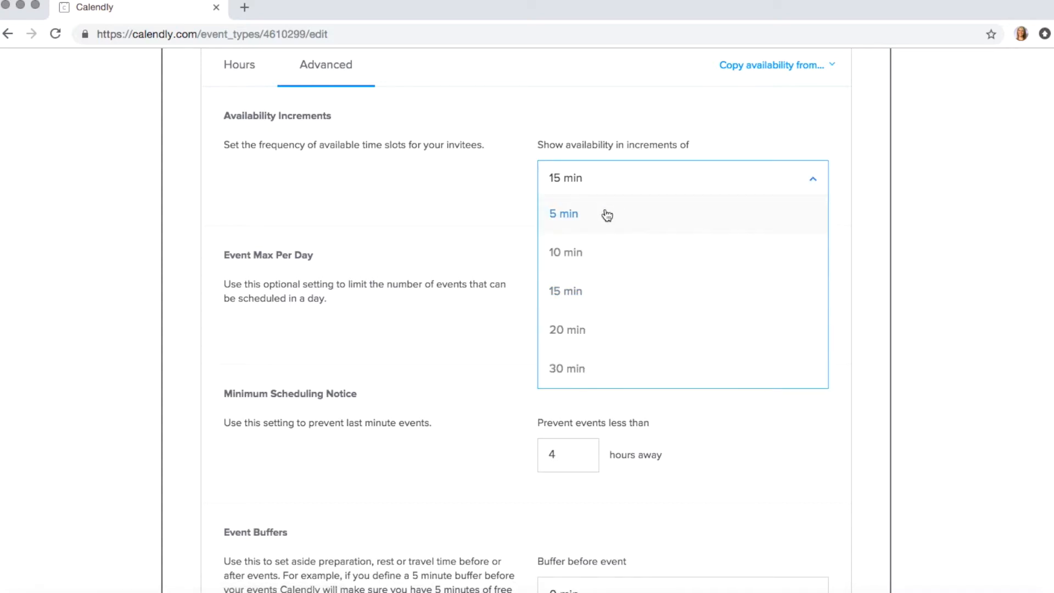
{"action": "scroll", "coordinate": [580, 345], "scroll_direction": "down", "scroll_amount": 1}
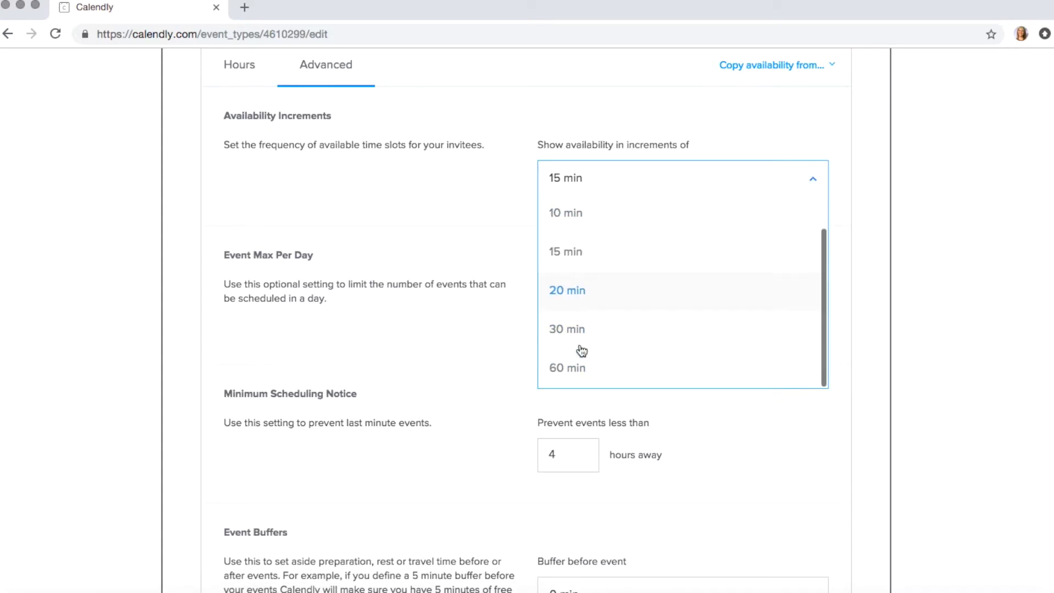
{"action": "left_click", "coordinate": [577, 261]}
{"action": "scroll", "coordinate": [577, 264], "scroll_direction": "down", "scroll_amount": 2}
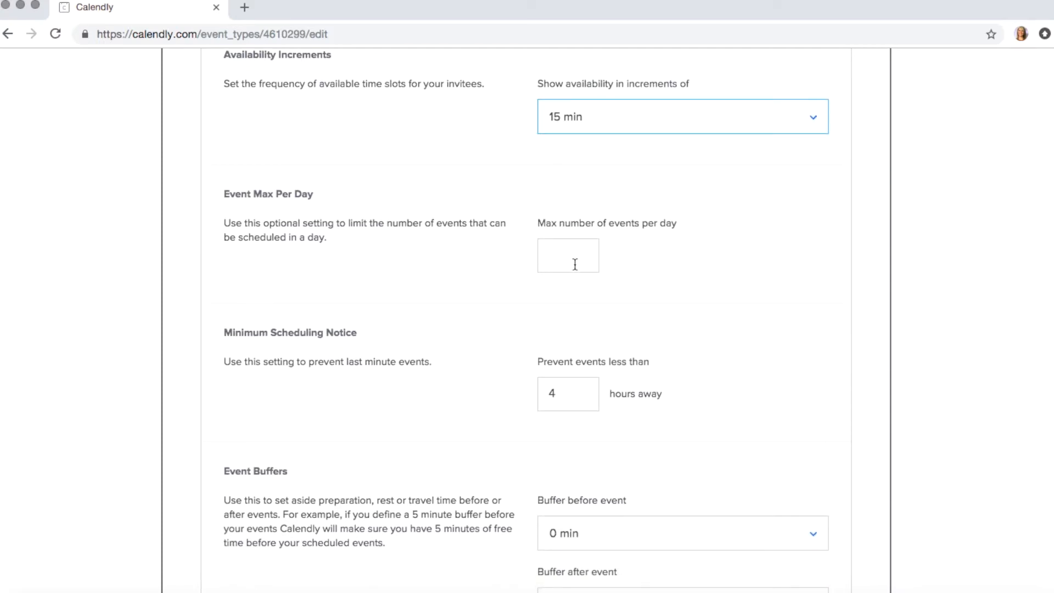
{"action": "scroll", "coordinate": [575, 264], "scroll_direction": "down", "scroll_amount": 5}
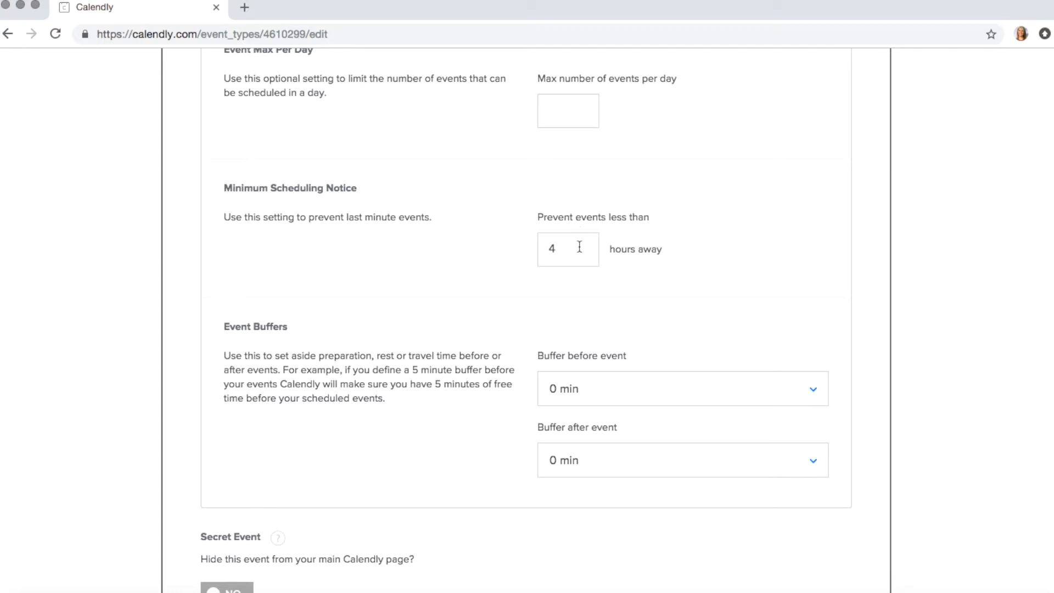
{"action": "scroll", "coordinate": [592, 254], "scroll_direction": "down", "scroll_amount": 2}
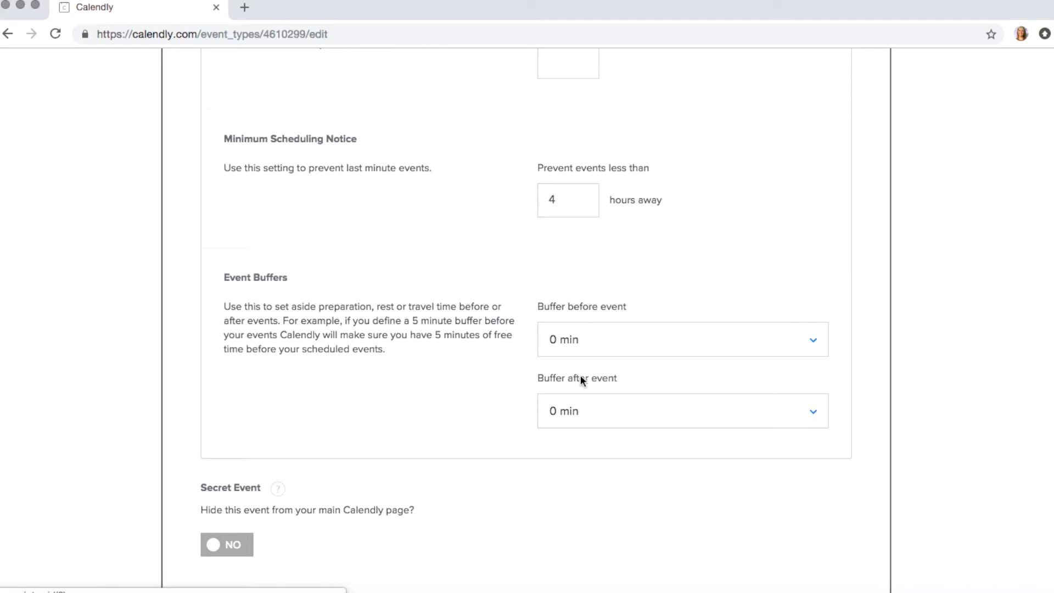
{"action": "scroll", "coordinate": [581, 379], "scroll_direction": "down", "scroll_amount": 3}
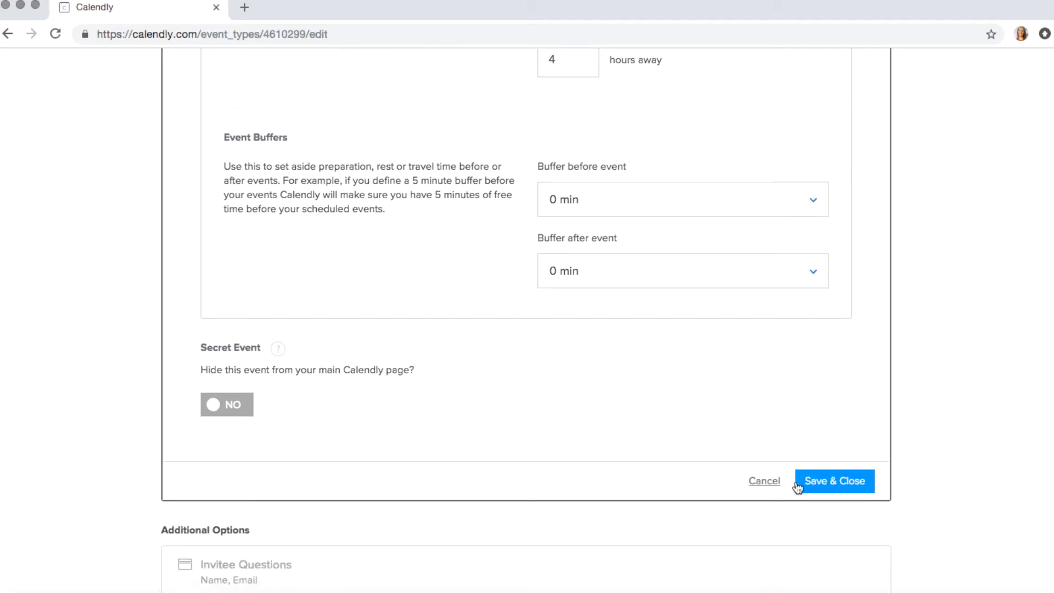
Step: Save & Close the 30 Minute Meeting's booking-time settings (30 min, 60 rolling days)
{"action": "left_click", "coordinate": [836, 480]}
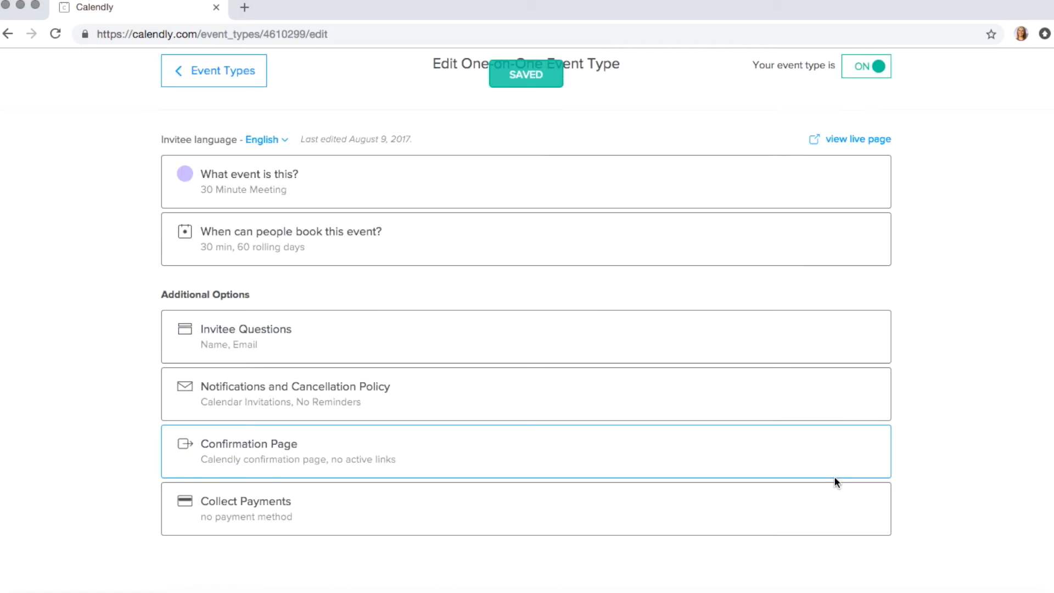
{"action": "scroll", "coordinate": [482, 320], "scroll_direction": "up", "scroll_amount": 3}
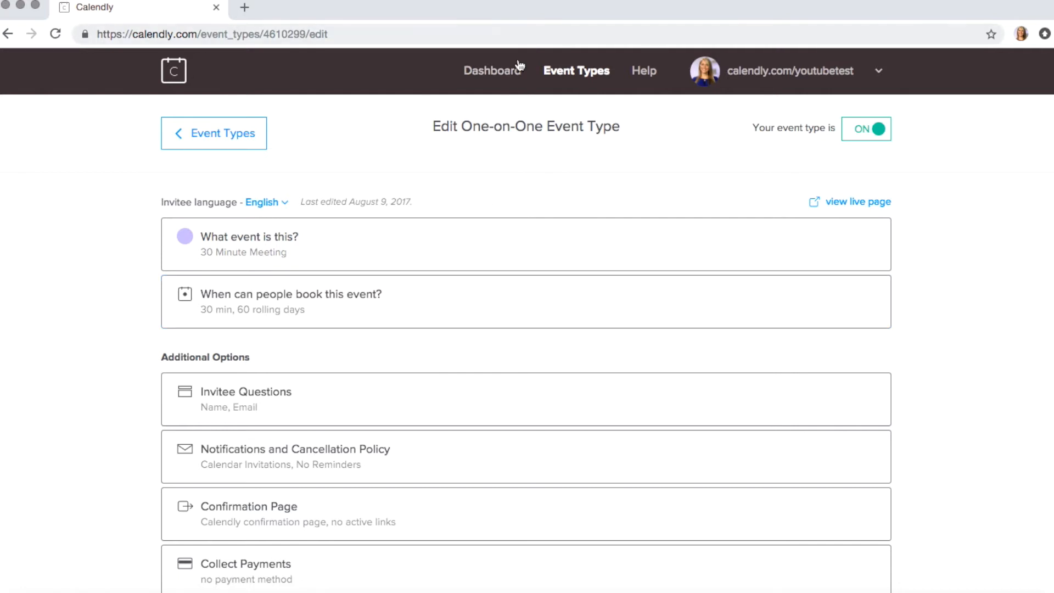
{"action": "left_click", "coordinate": [838, 74]}
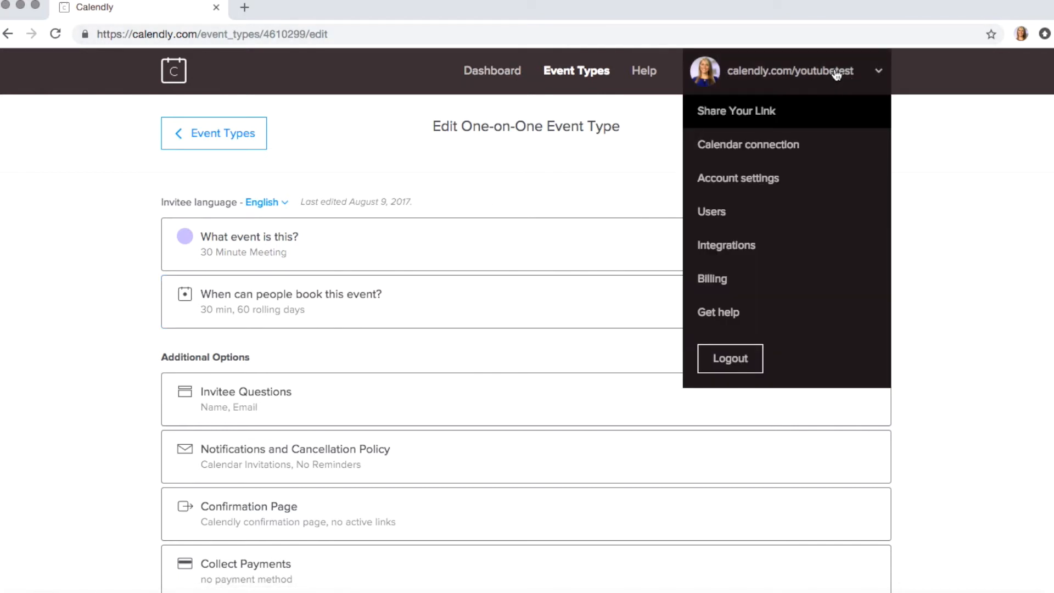
{"action": "left_click", "coordinate": [759, 120]}
{"action": "triple_click", "coordinate": [496, 170]}
{"action": "key", "text": "super+c"}
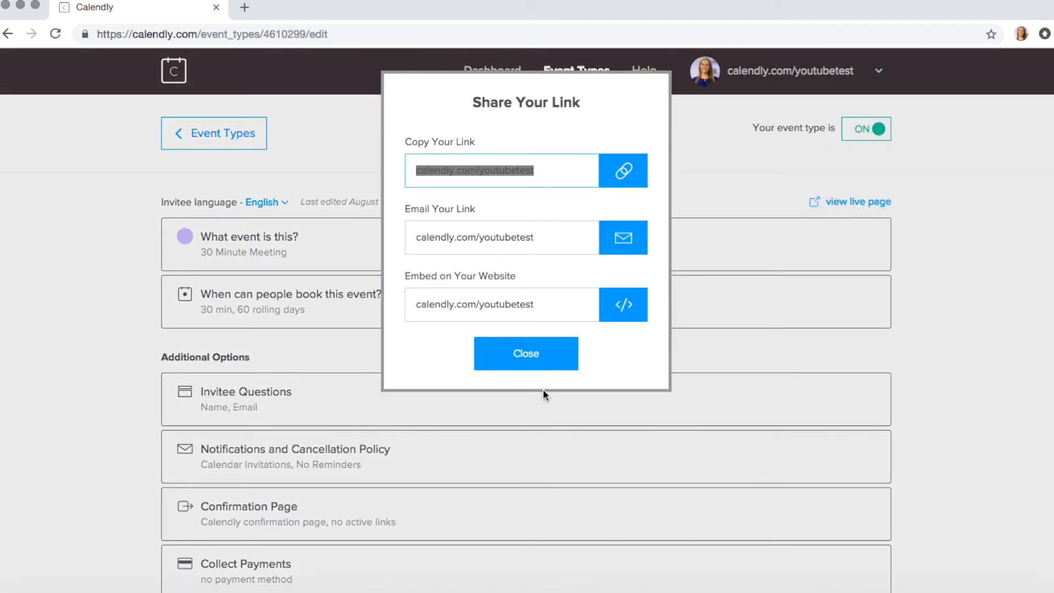
{"action": "left_click", "coordinate": [517, 354]}
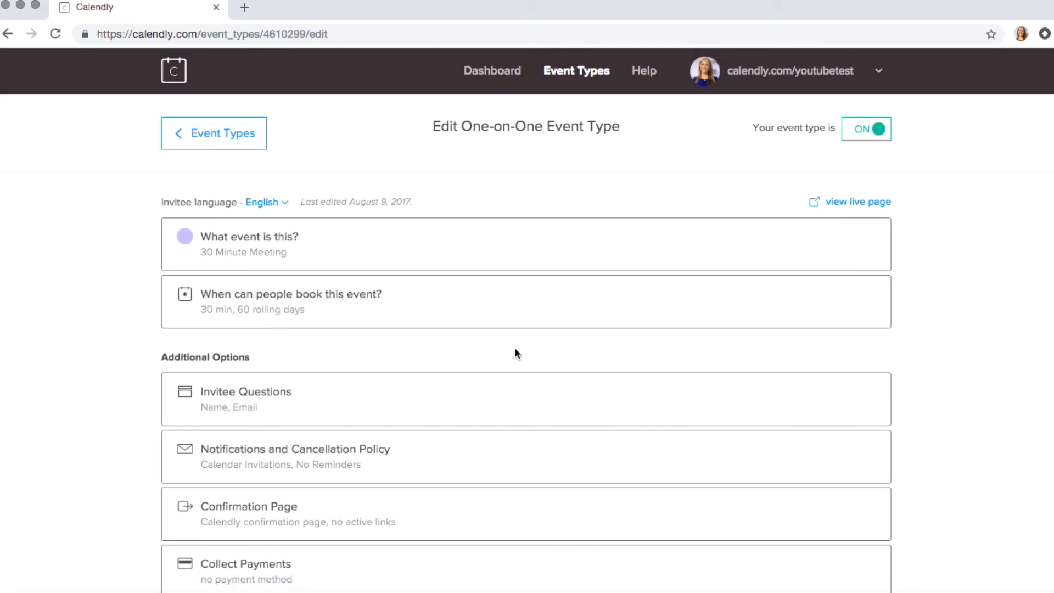
Step: Load calendly.com/youtubetest in a new tab, pick 30 Minute Meeting, and advance to Dec 19–27
{"action": "left_click", "coordinate": [244, 7]}
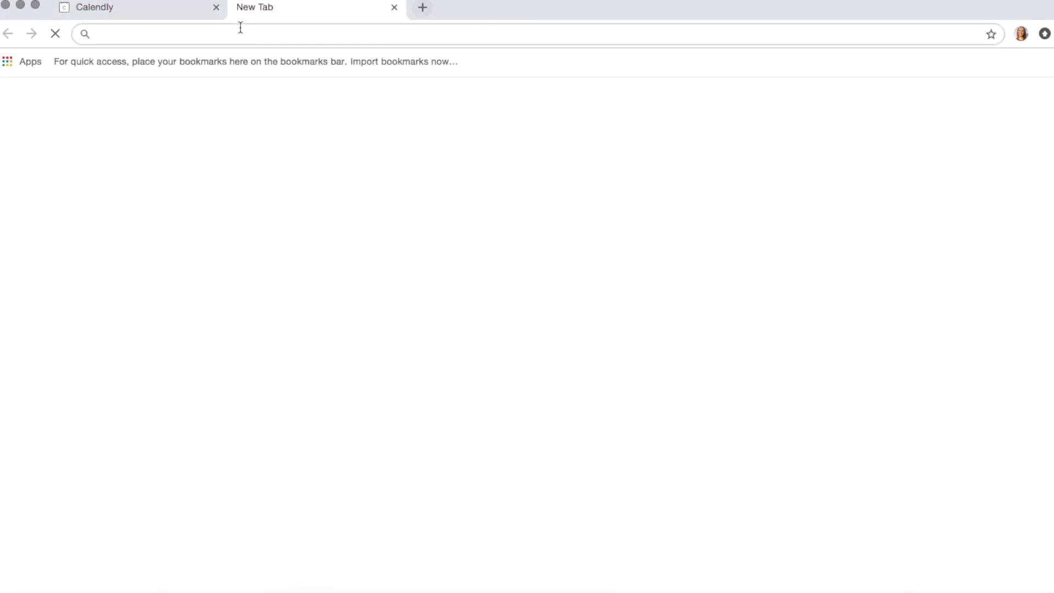
{"action": "key", "text": "super+v"}
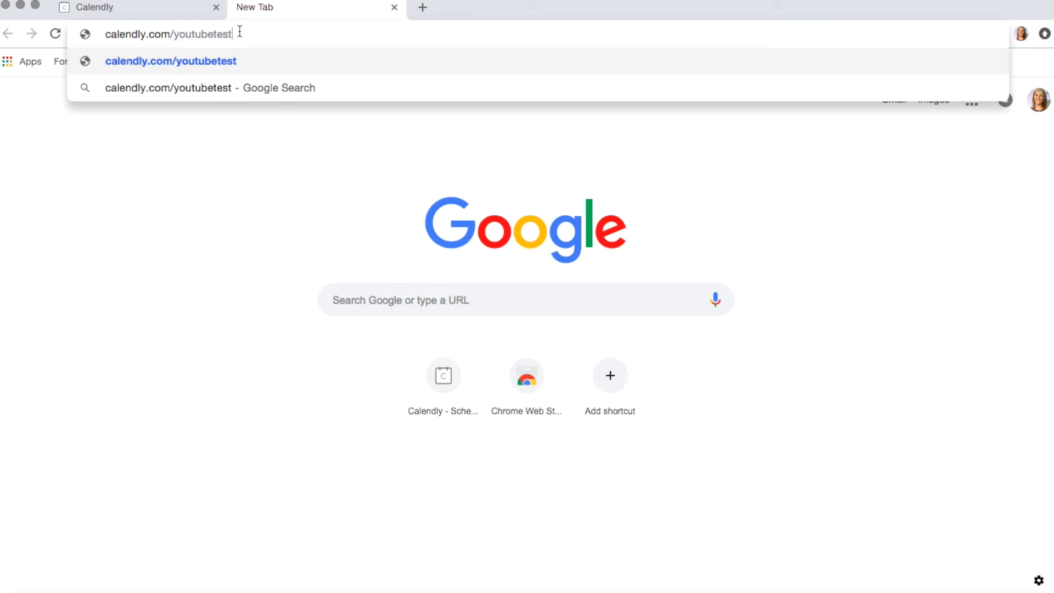
{"action": "key", "text": "Return"}
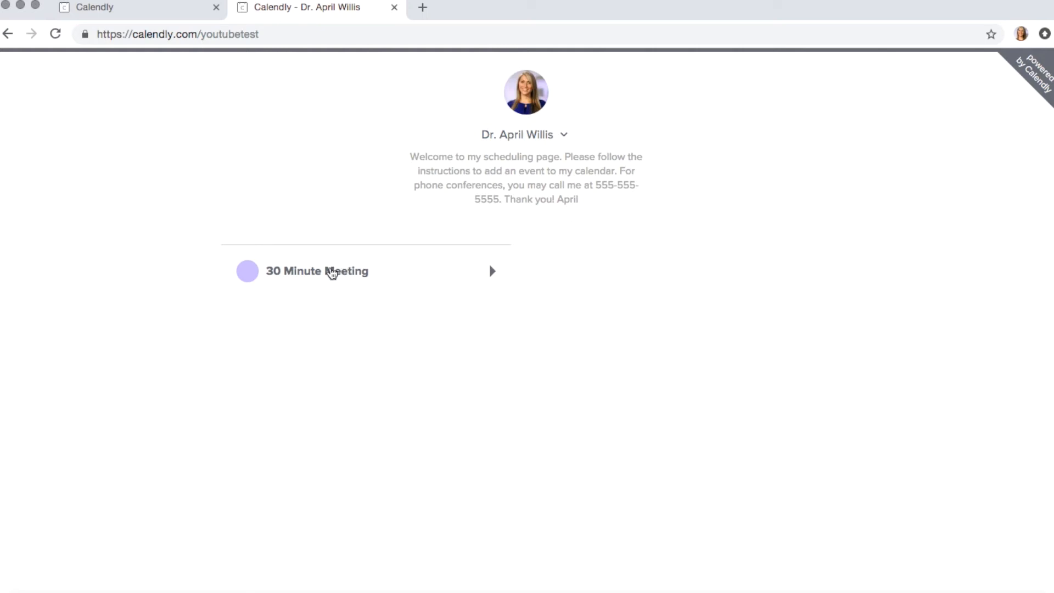
{"action": "left_click", "coordinate": [297, 275]}
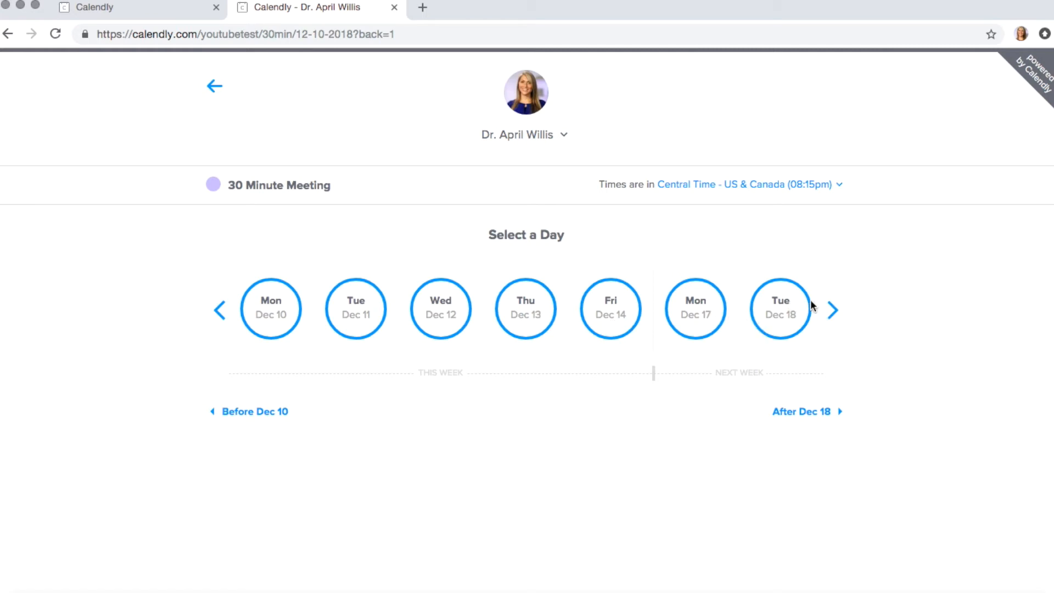
{"action": "left_click", "coordinate": [832, 310]}
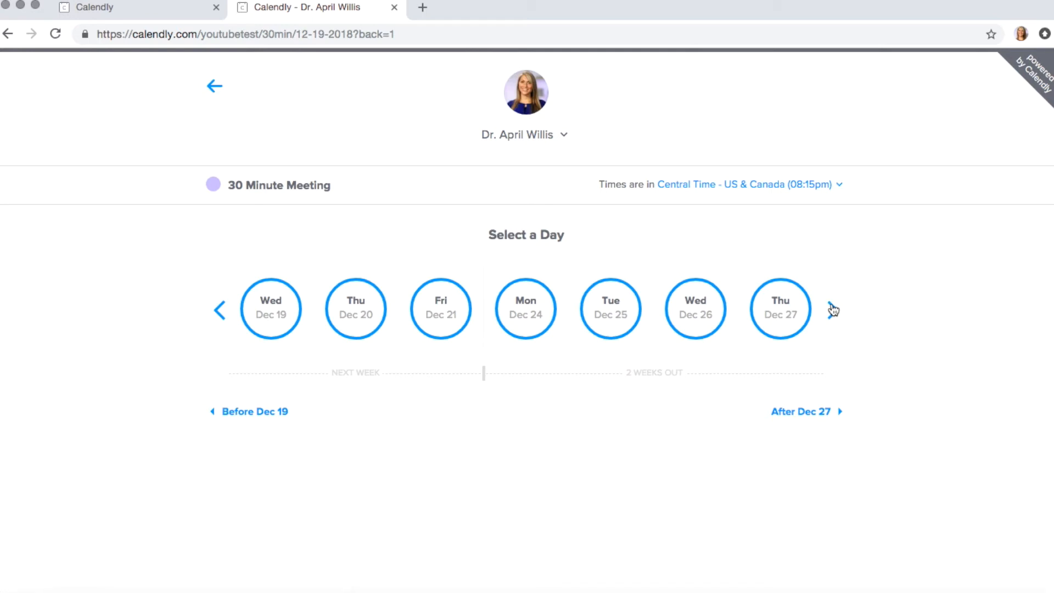
Step: Pick Wednesday, December 19 and confirm the 09:15am time slot
{"action": "left_click", "coordinate": [269, 320]}
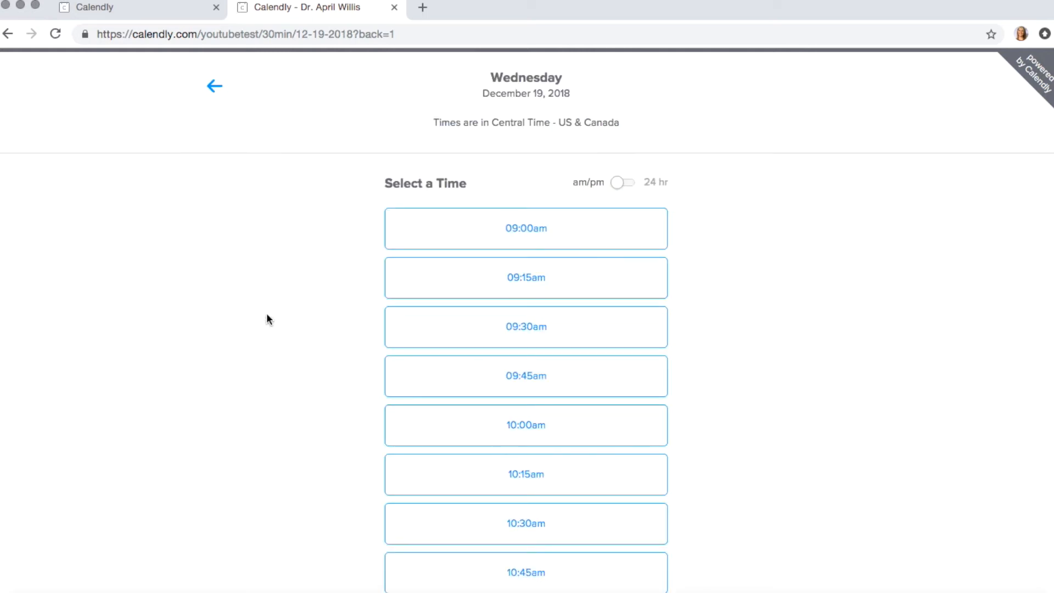
{"action": "scroll", "coordinate": [334, 312], "scroll_direction": "down", "scroll_amount": 5}
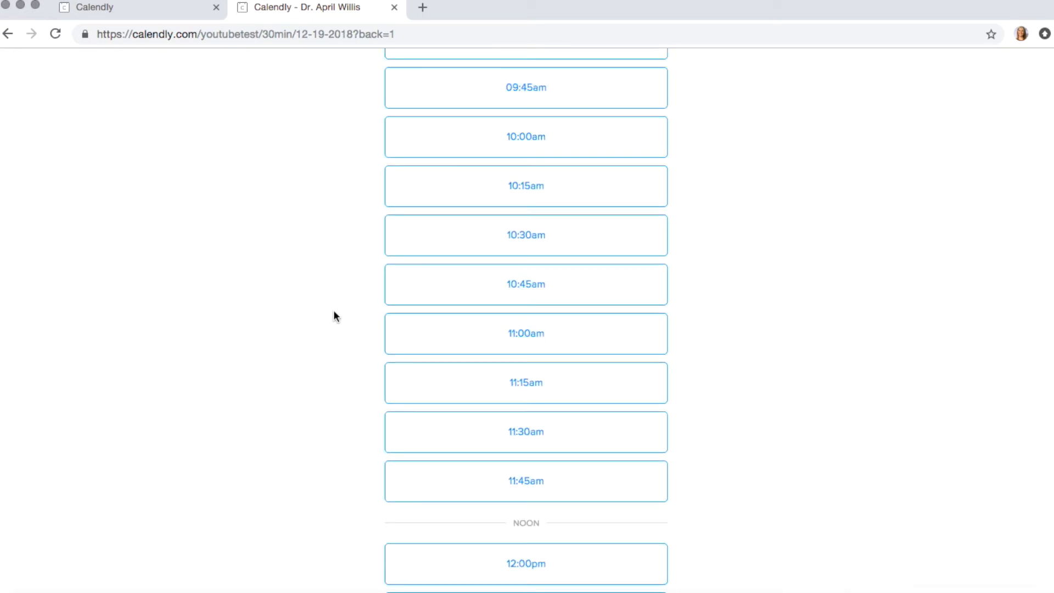
{"action": "scroll", "coordinate": [334, 311], "scroll_direction": "down", "scroll_amount": 6}
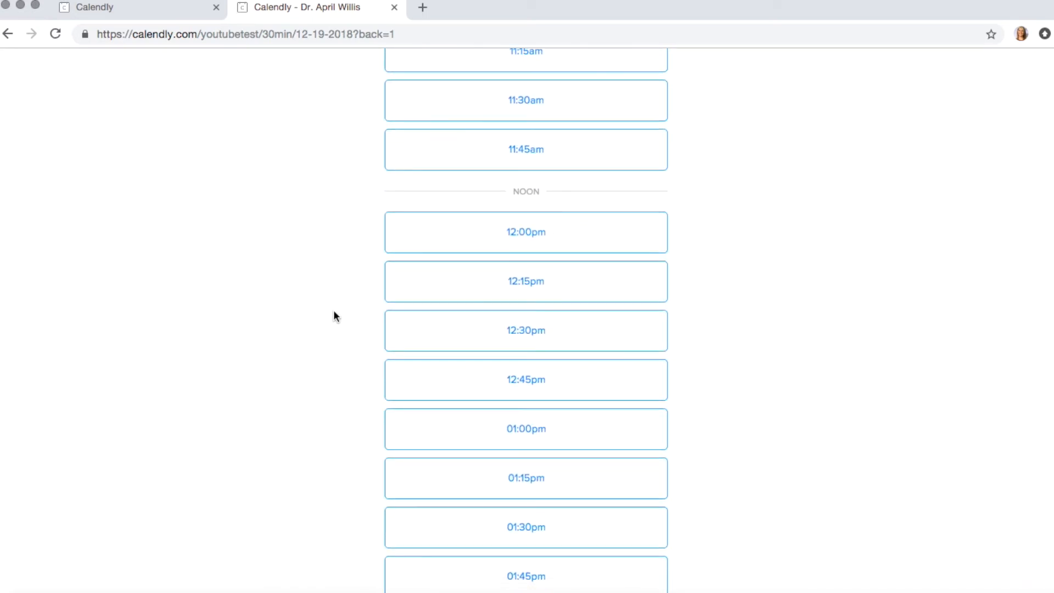
{"action": "scroll", "coordinate": [333, 311], "scroll_direction": "down", "scroll_amount": 3}
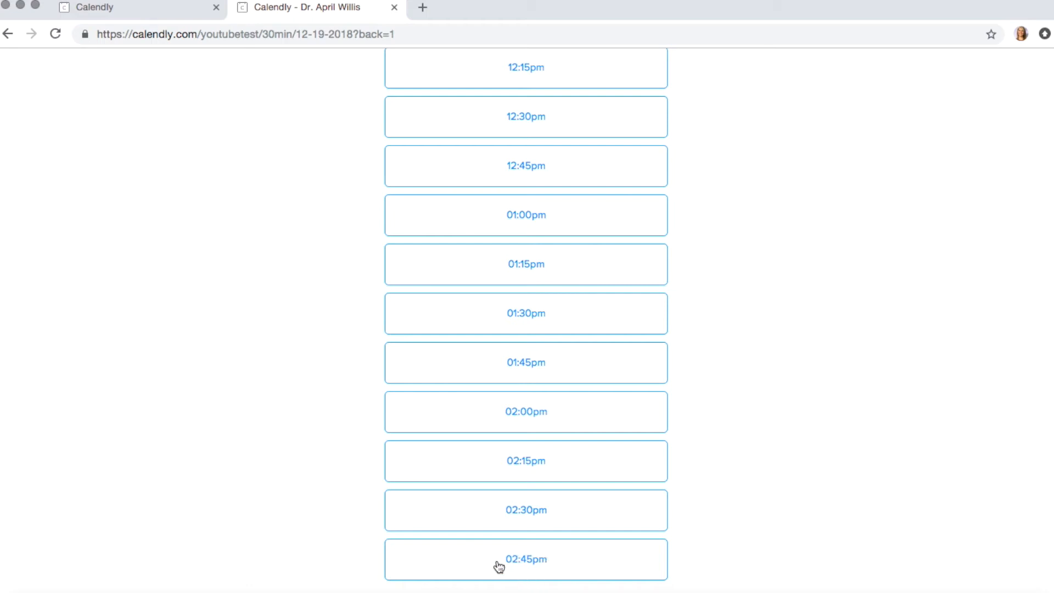
{"action": "scroll", "coordinate": [544, 566], "scroll_direction": "up", "scroll_amount": 2}
{"action": "scroll", "coordinate": [544, 565], "scroll_direction": "up", "scroll_amount": 10}
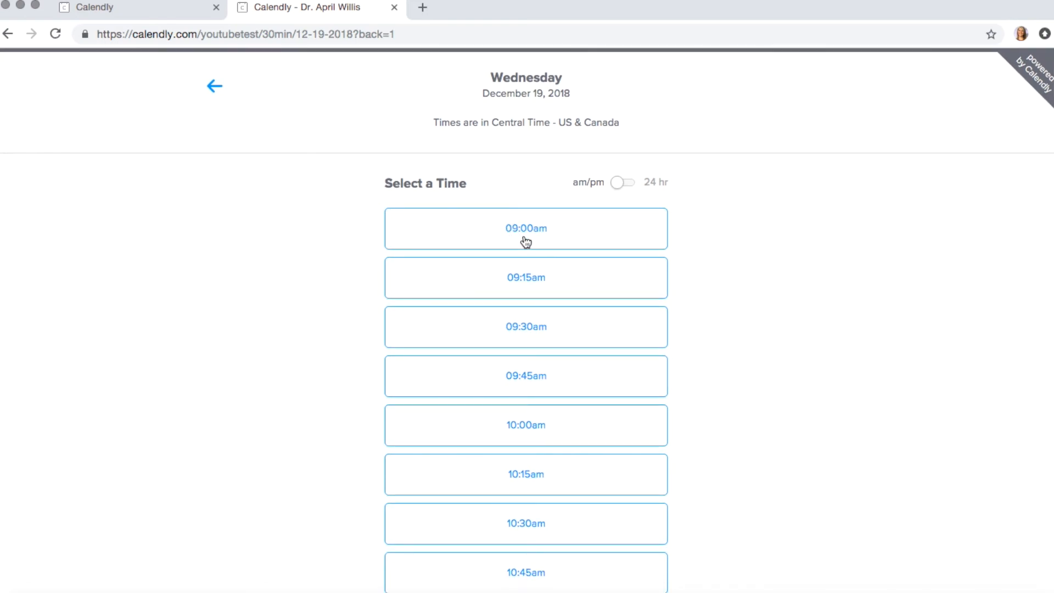
{"action": "left_click", "coordinate": [516, 279]}
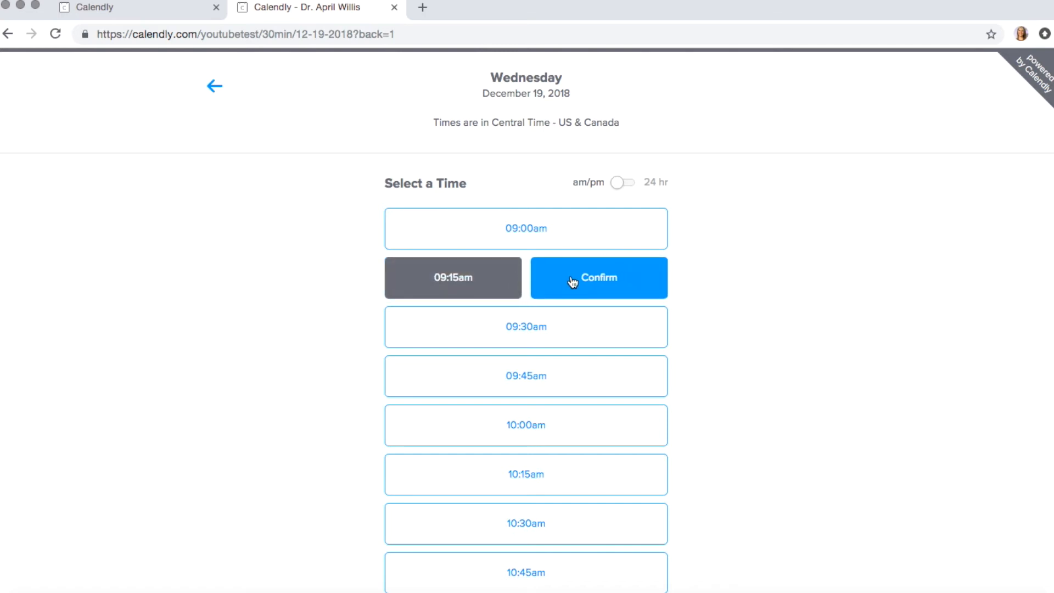
{"action": "left_click", "coordinate": [572, 281]}
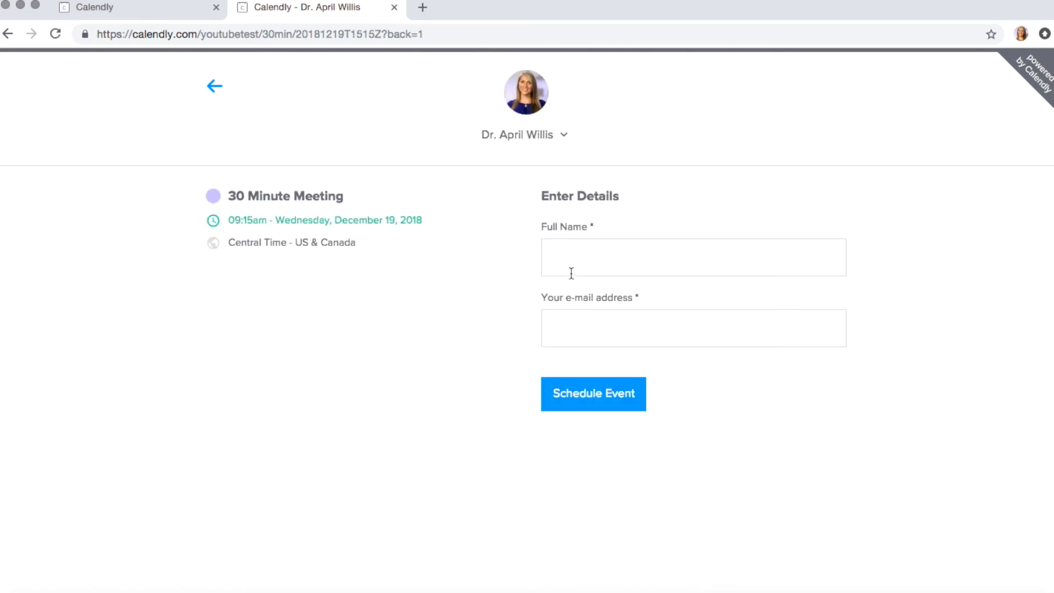
Step: Enter the invitee's full name and e-mail address, then schedule the 09:15am meeting
{"action": "left_click", "coordinate": [587, 246]}
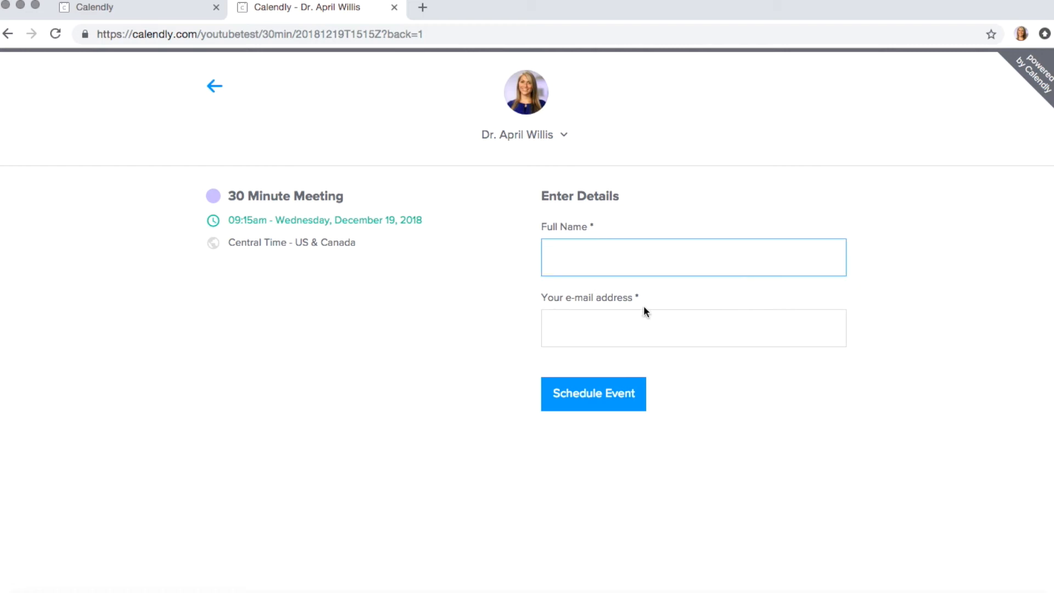
{"action": "key", "text": "Tab"}
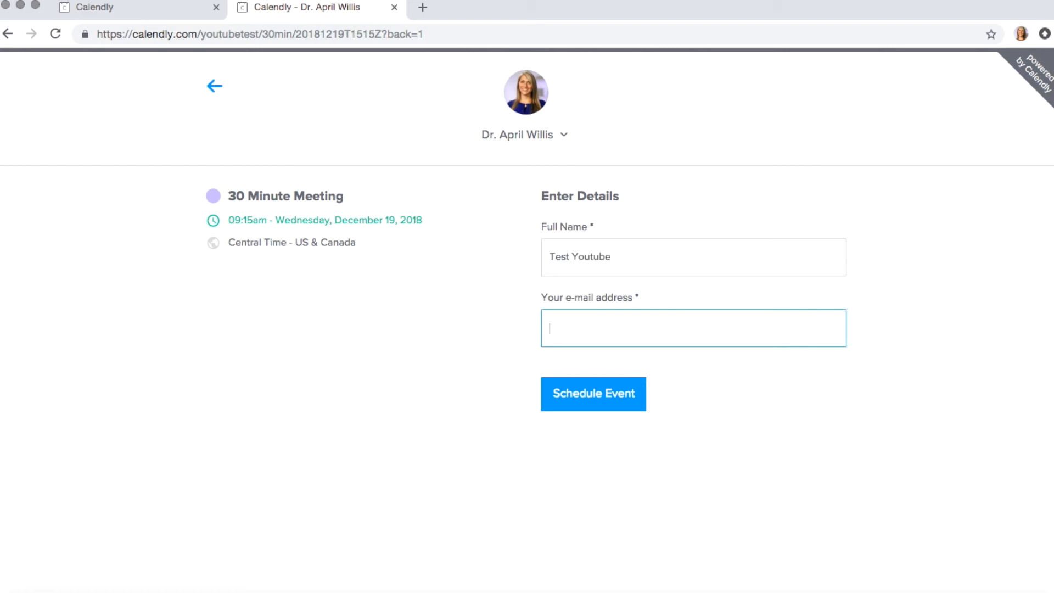
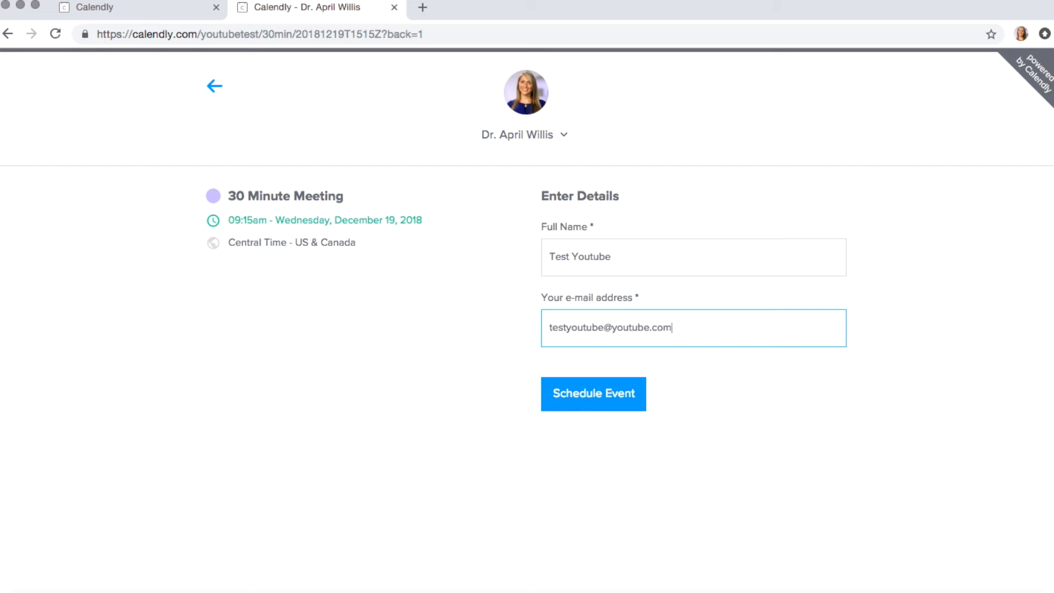
{"action": "left_click", "coordinate": [594, 394]}
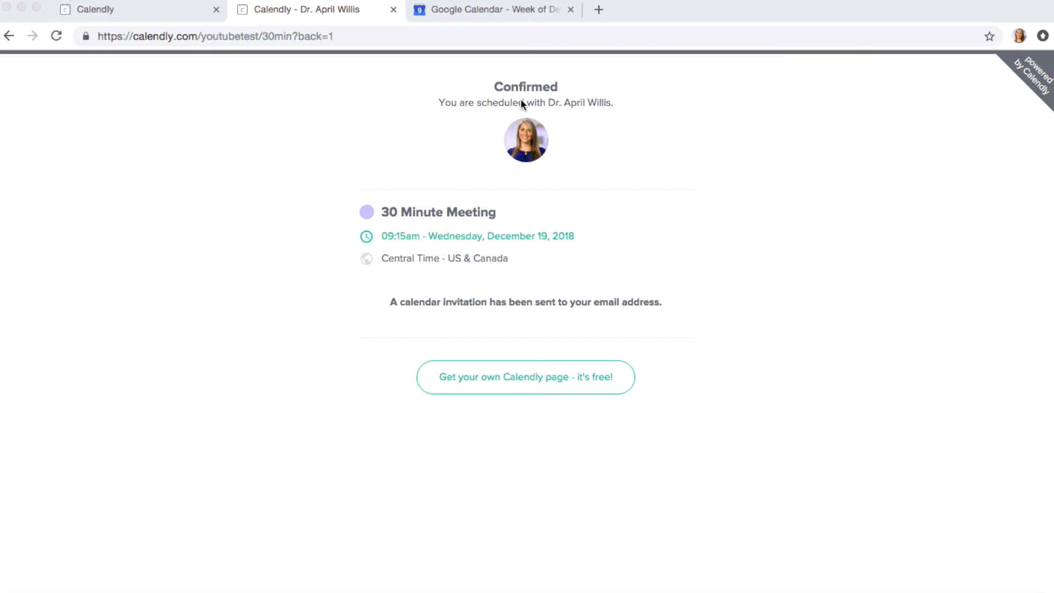
Step: Open the Dec 19 9:15am event in Google Calendar and follow its Calendly cancel link
{"action": "left_click", "coordinate": [446, 8]}
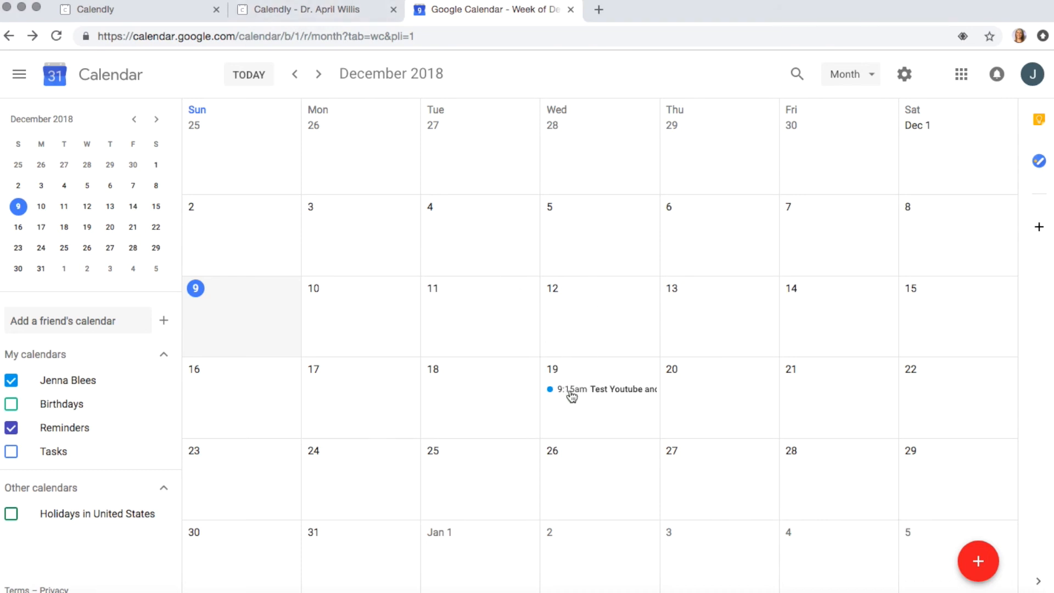
{"action": "left_click", "coordinate": [636, 396]}
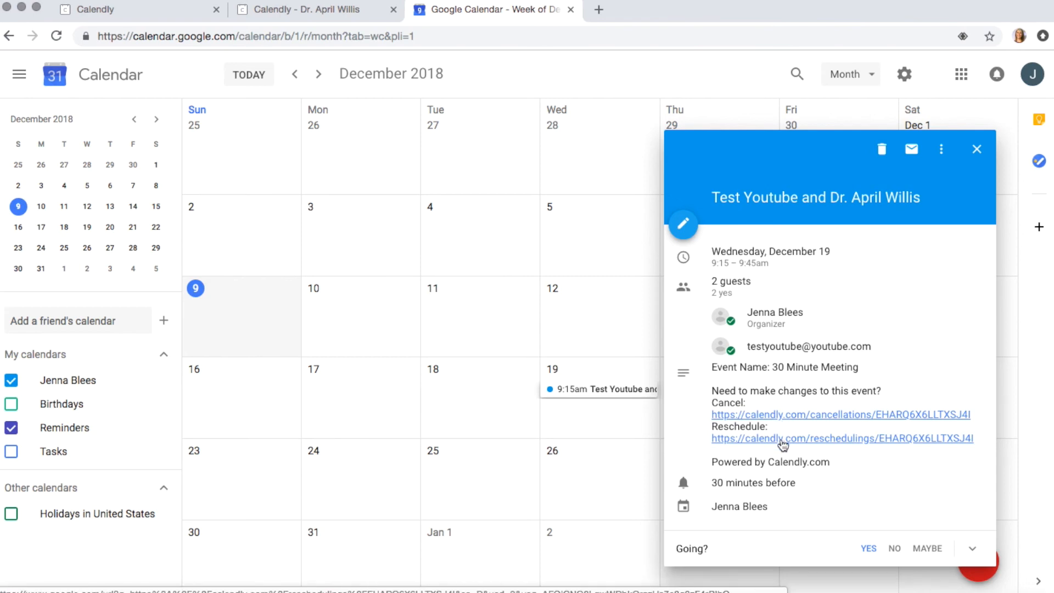
{"action": "left_click", "coordinate": [784, 415]}
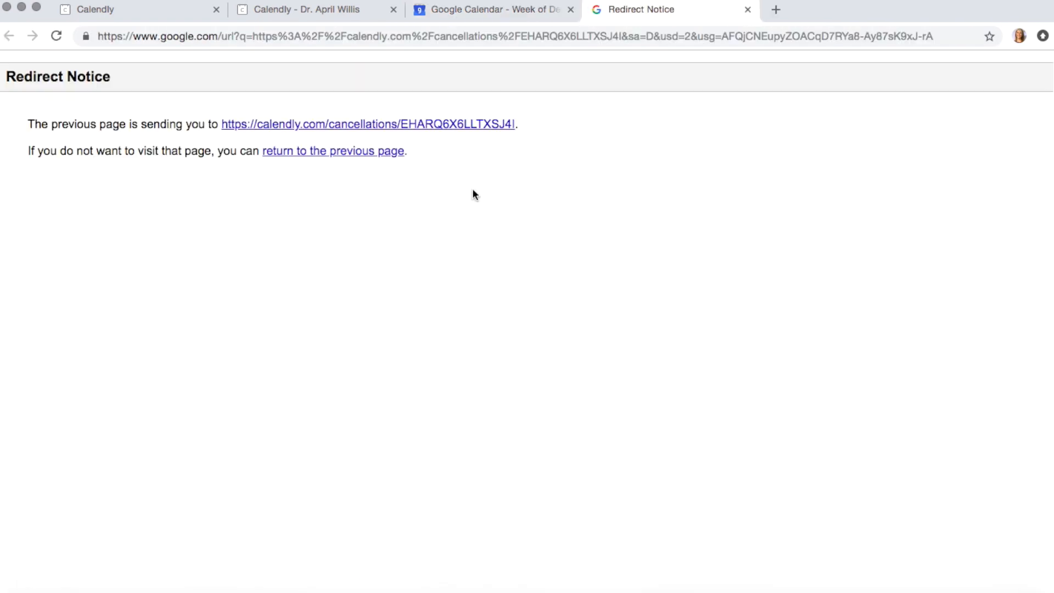
Step: Cancel the meeting with the reason 'So sorry, out of town. We will revisit in the new year.'
{"action": "left_click", "coordinate": [253, 125]}
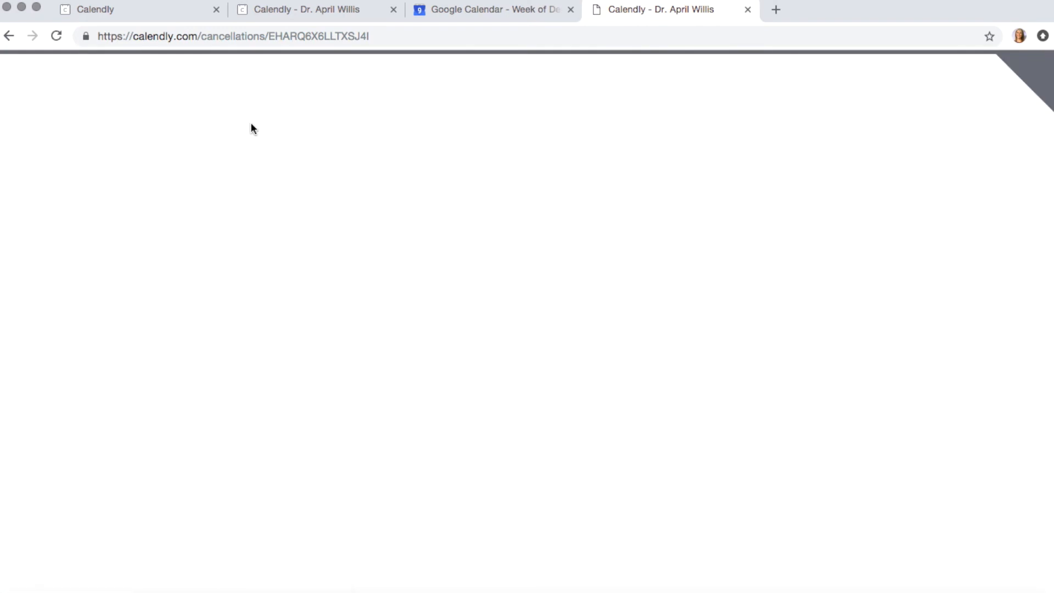
{"action": "left_click", "coordinate": [661, 283]}
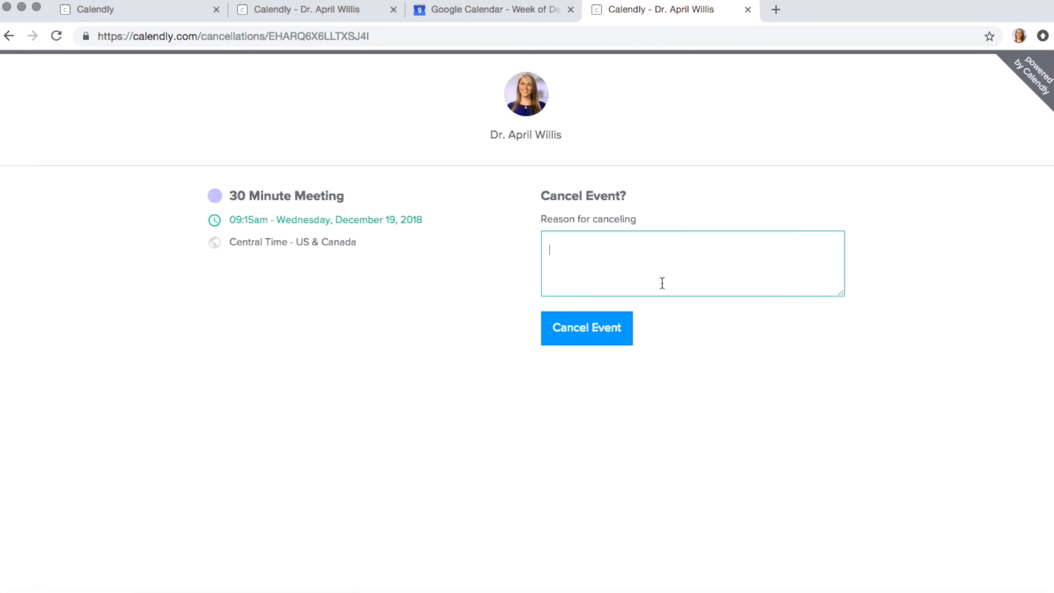
{"action": "type", "text": "So sorry, out of town. We will r"}
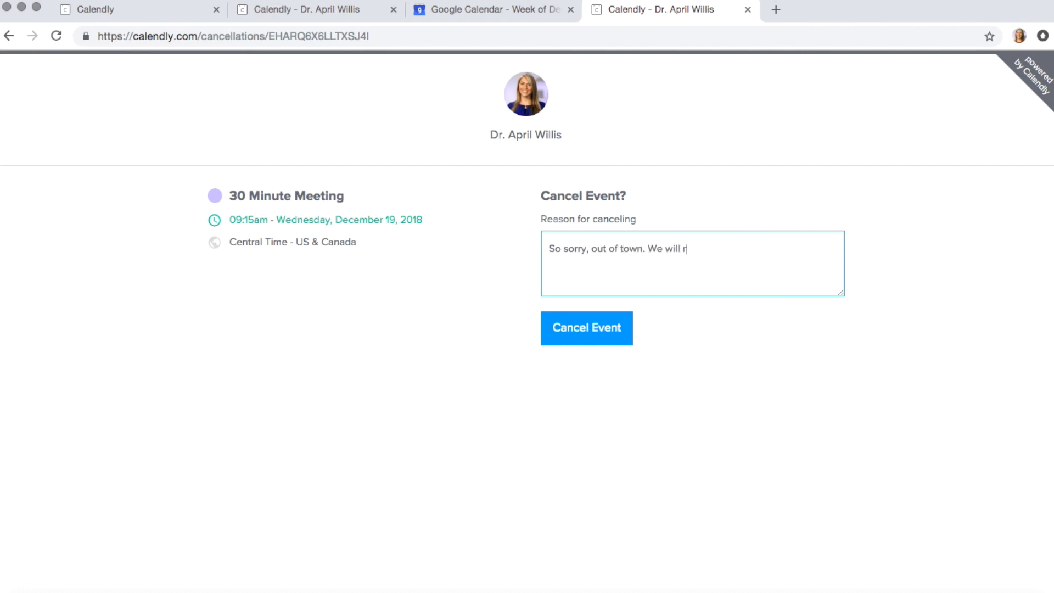
{"action": "type", "text": "evisit in the new year."}
{"action": "left_click", "coordinate": [598, 338]}
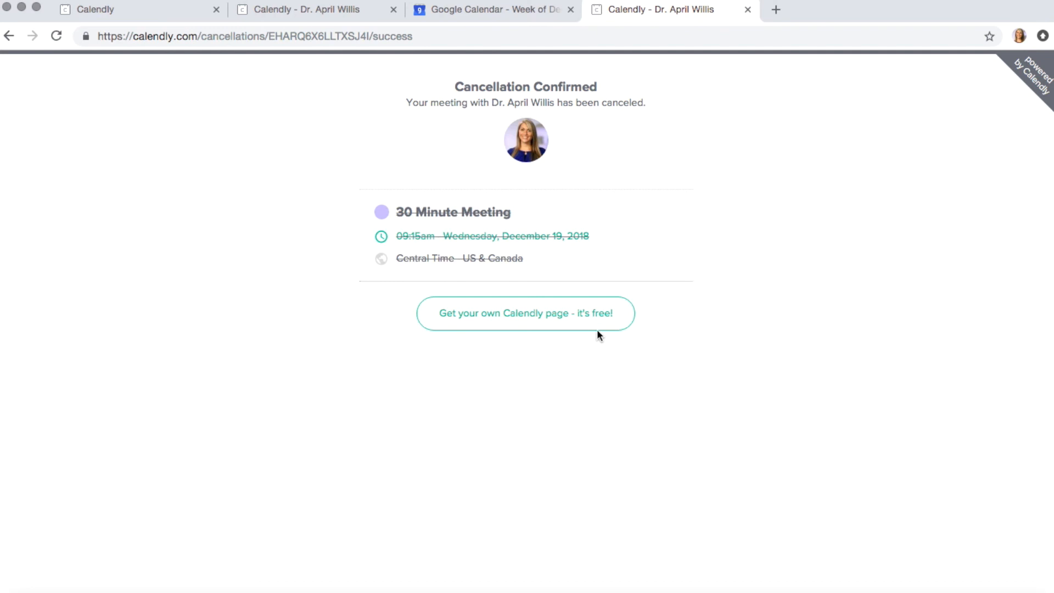
Step: Reload Google Calendar to show the Dec 19 meeting as Canceled, then revisit the Calendly confirmation tabs
{"action": "left_click", "coordinate": [483, 9]}
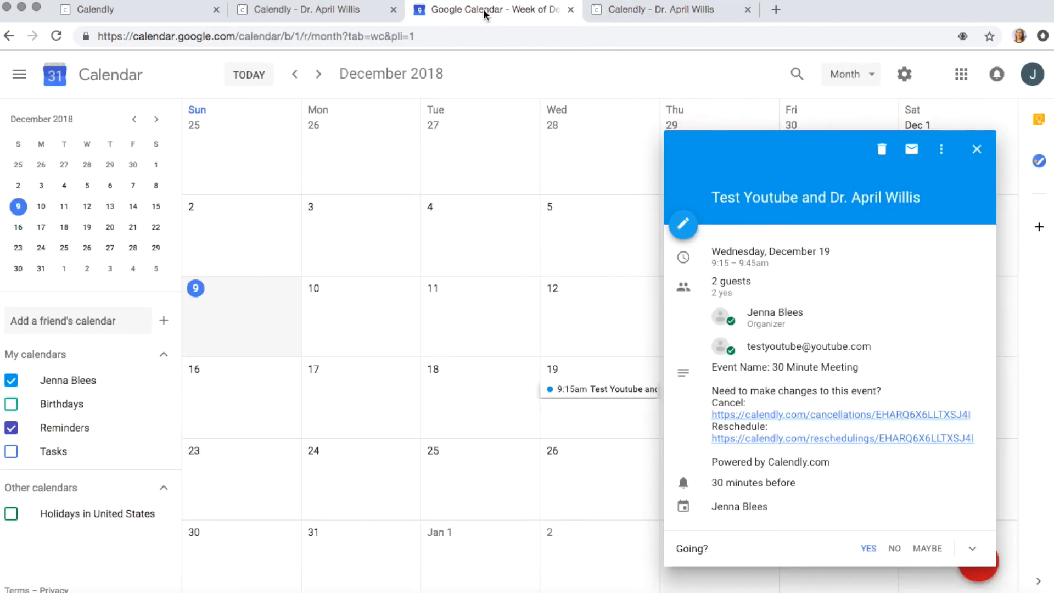
{"action": "left_click", "coordinate": [977, 149]}
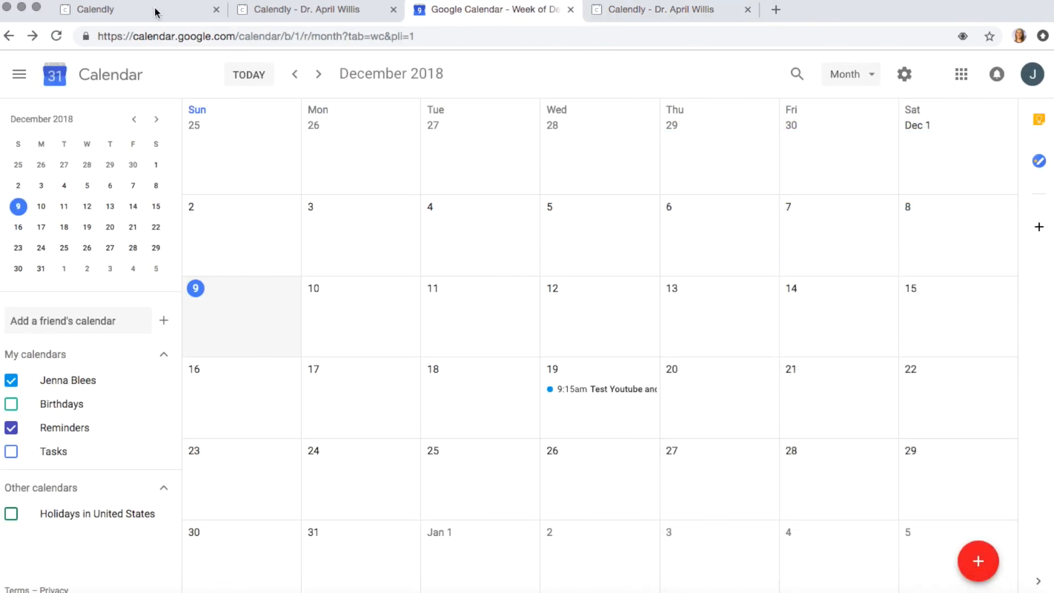
{"action": "left_click", "coordinate": [56, 36]}
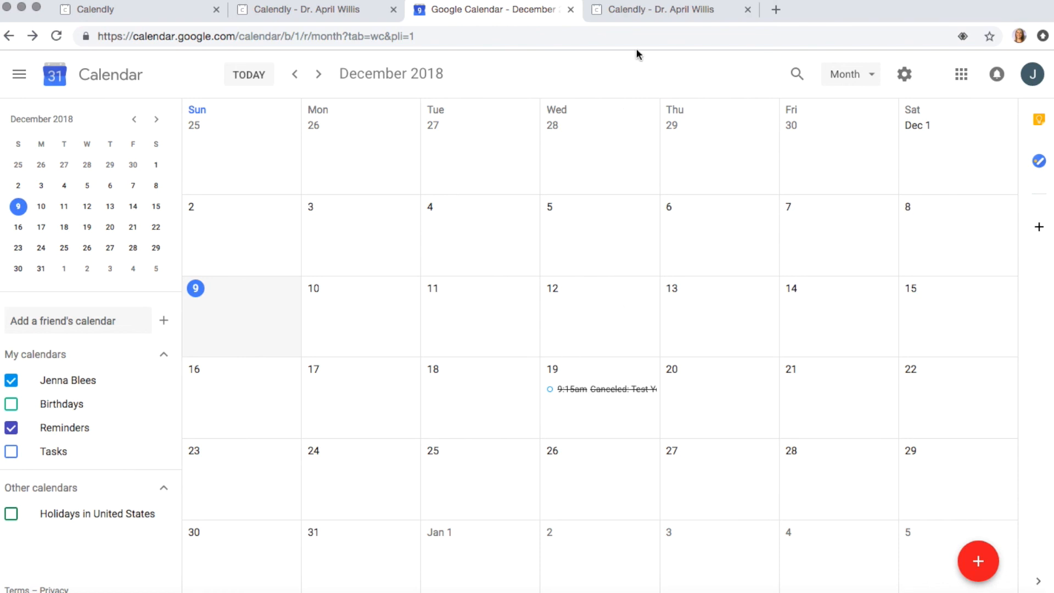
{"action": "left_click", "coordinate": [630, 11]}
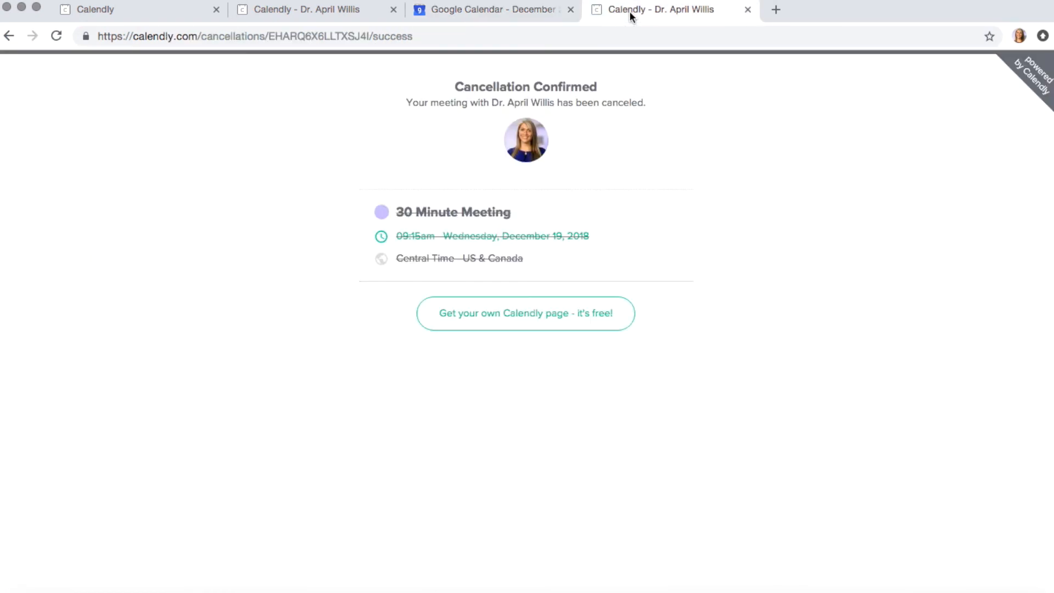
{"action": "left_click", "coordinate": [315, 9]}
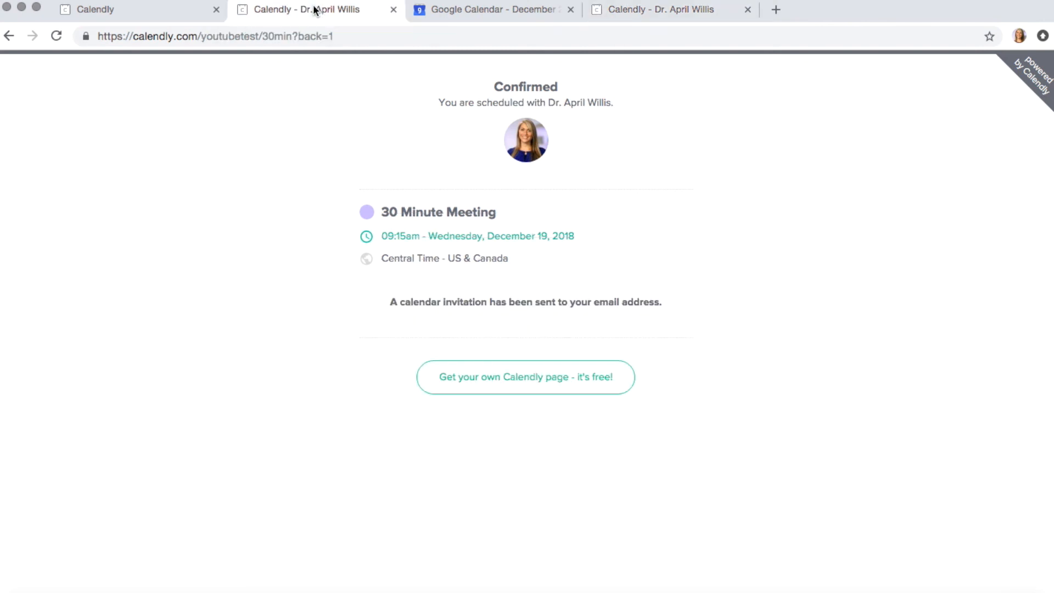